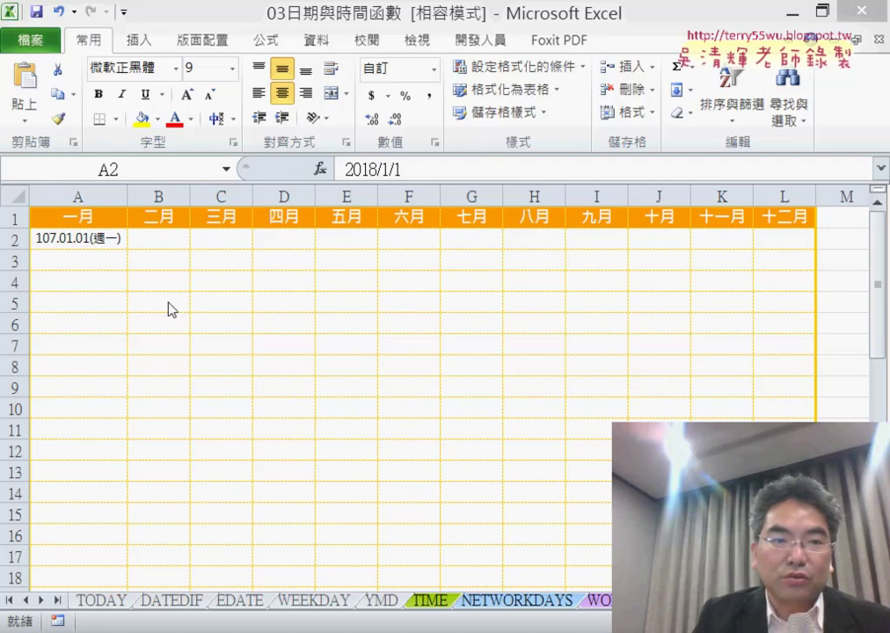
Step: Select cell A2 holding 2018/1/1 on the month calendar sheet
left_click(116, 239)
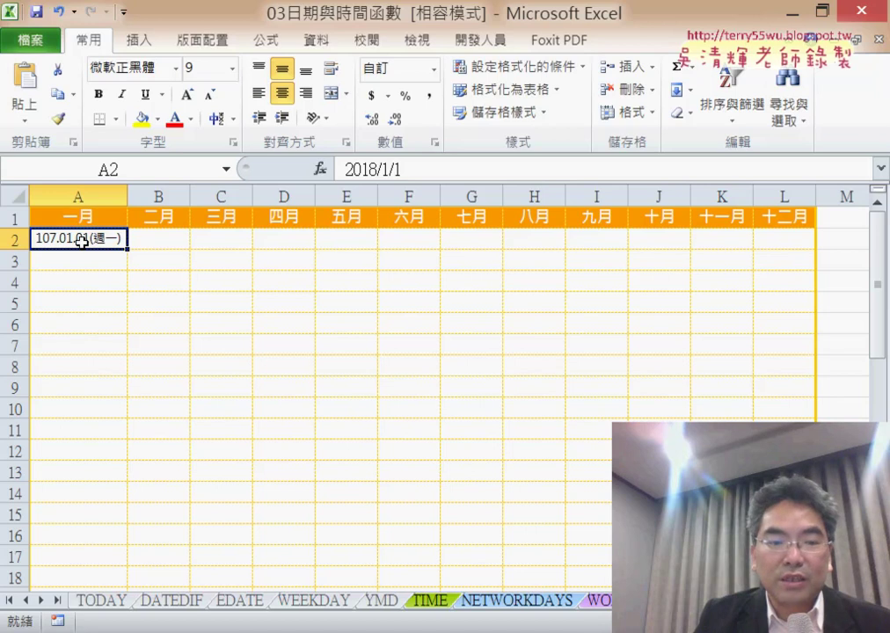
Step: On the TODAY sheet, enter =TODAY() in C3 and widen column C to show 2017/4/27
left_click(111, 611)
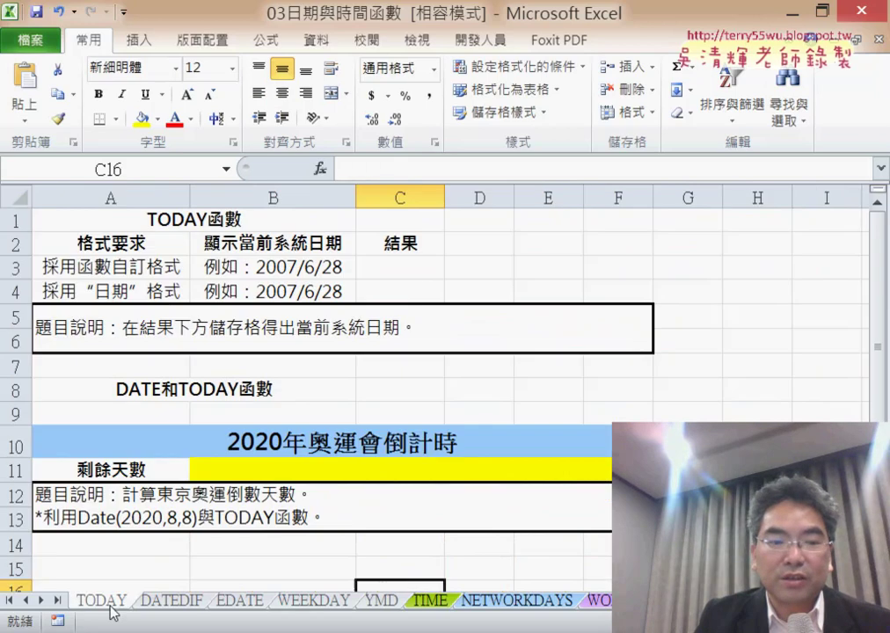
left_click(420, 268)
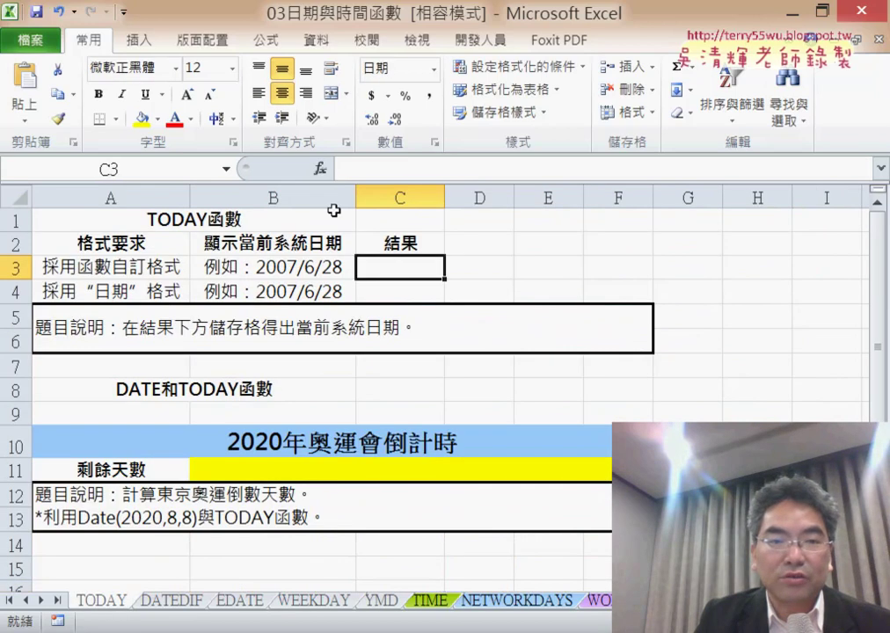
left_click(320, 169)
left_click(502, 290)
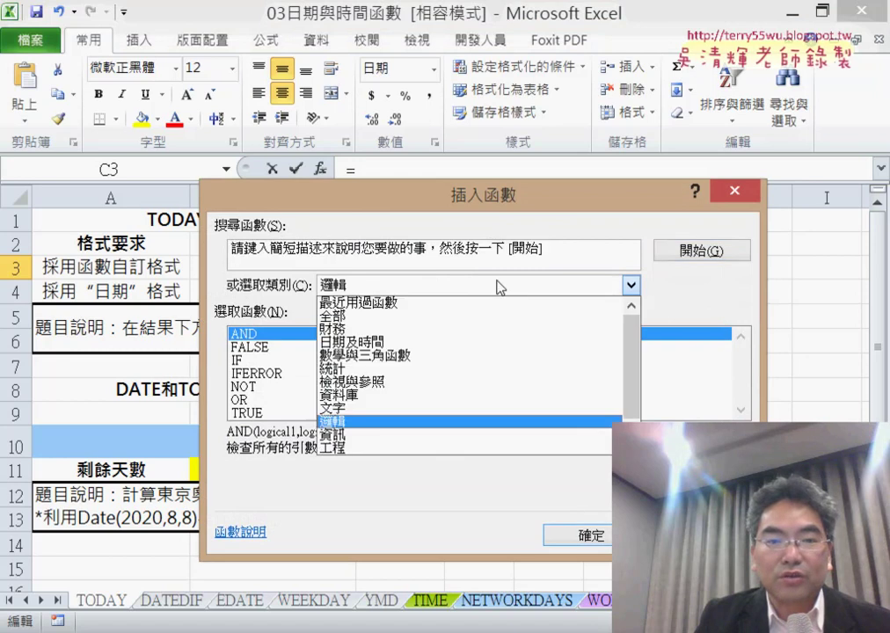
left_click(469, 339)
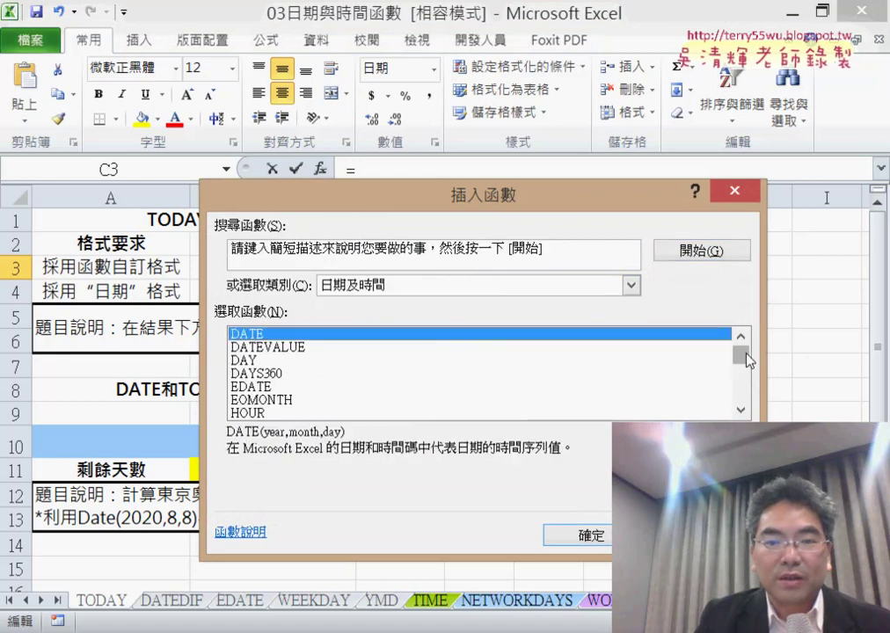
left_click_drag(745, 353, 743, 395)
double_click(255, 335)
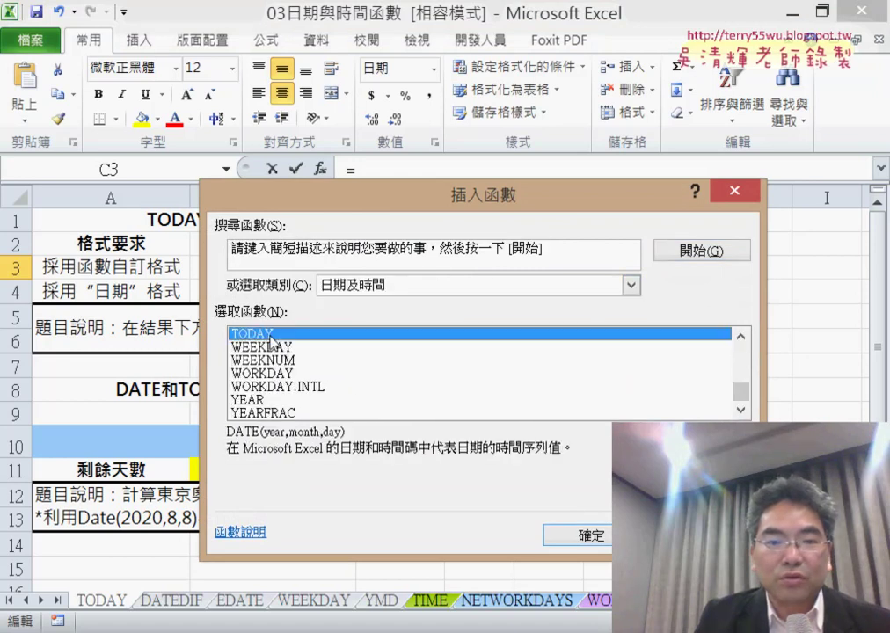
left_click(479, 426)
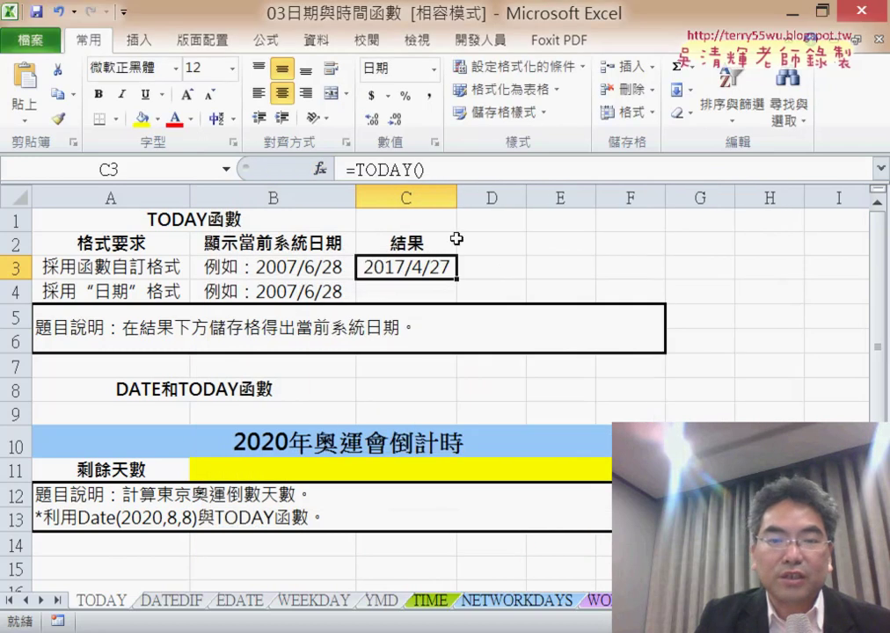
left_click_drag(458, 195, 496, 196)
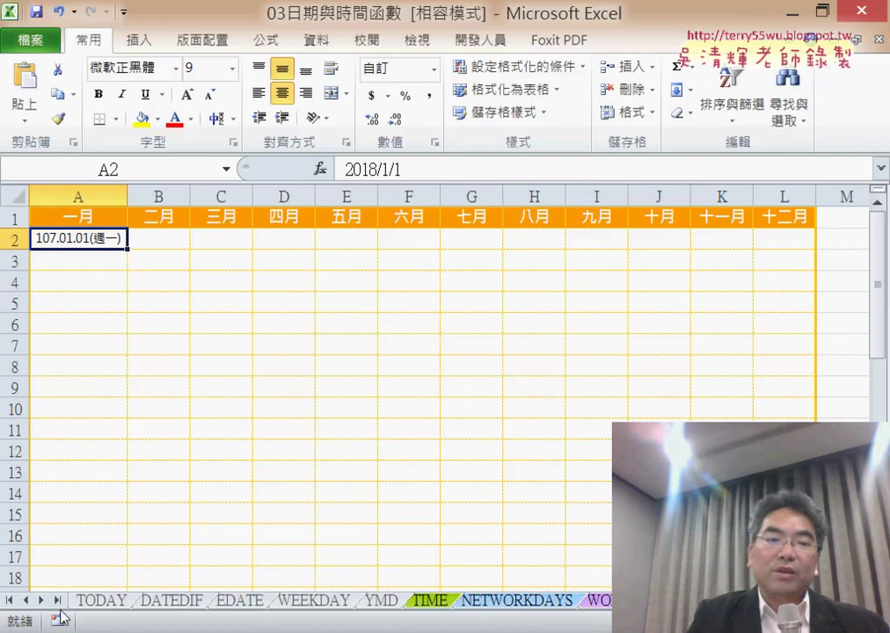
left_click(104, 602)
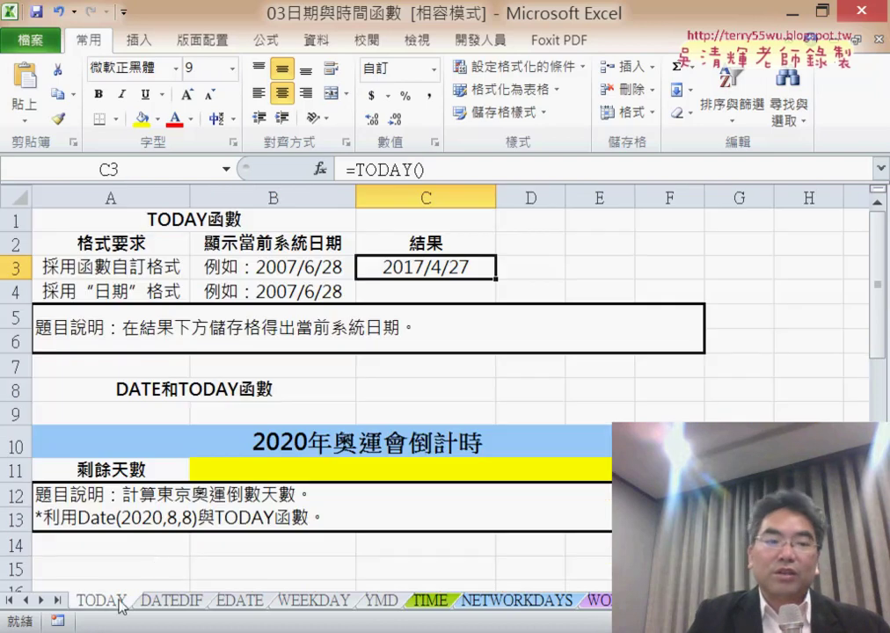
Step: Format C3 with the 中華民國曆 calendar in 90/3/14 style, then move to the Custom category
right_click(427, 278)
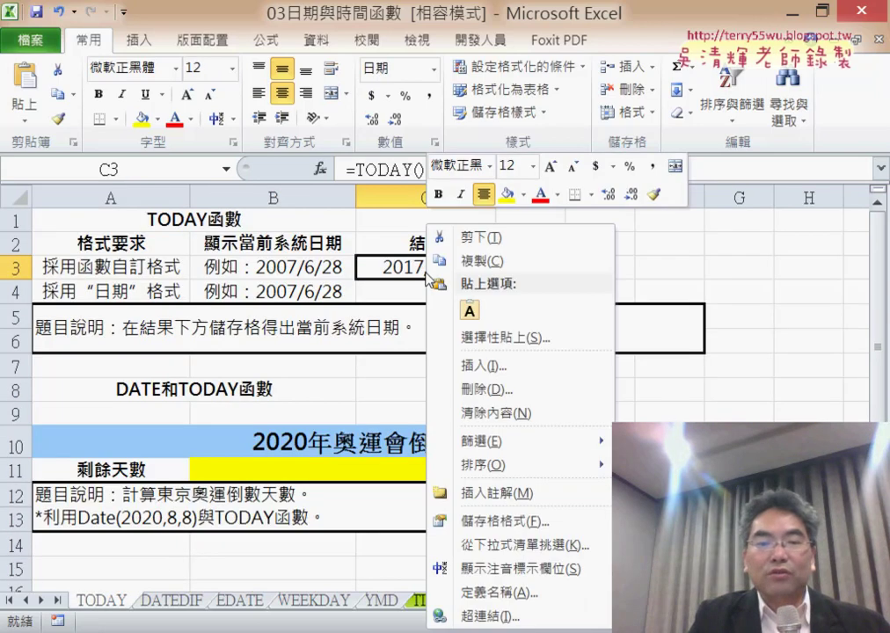
left_click(483, 536)
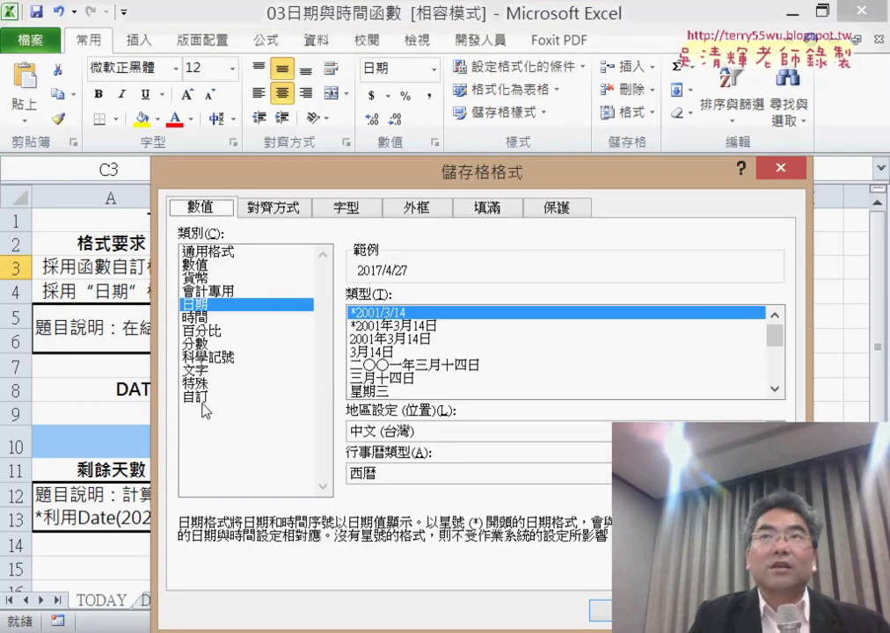
left_click(442, 472)
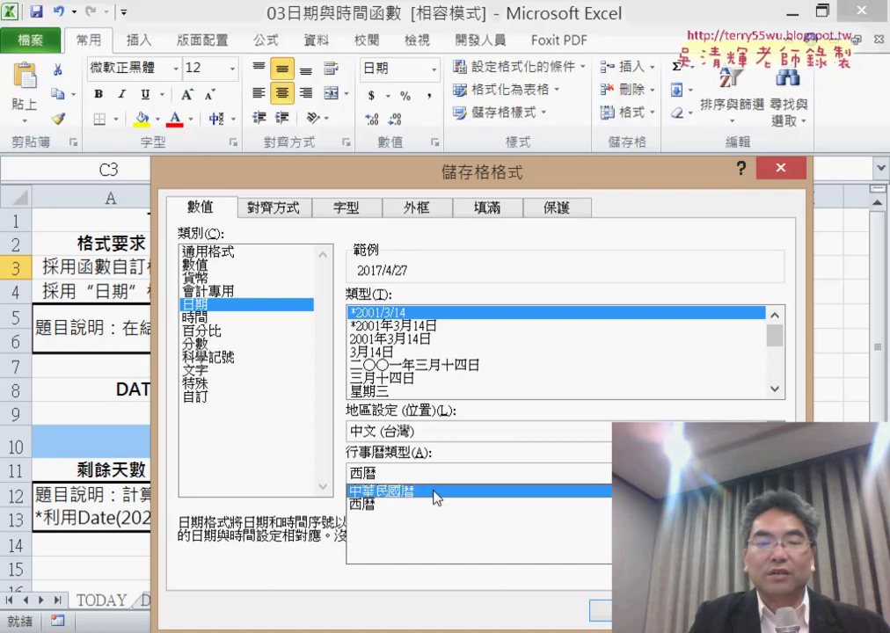
left_click(437, 492)
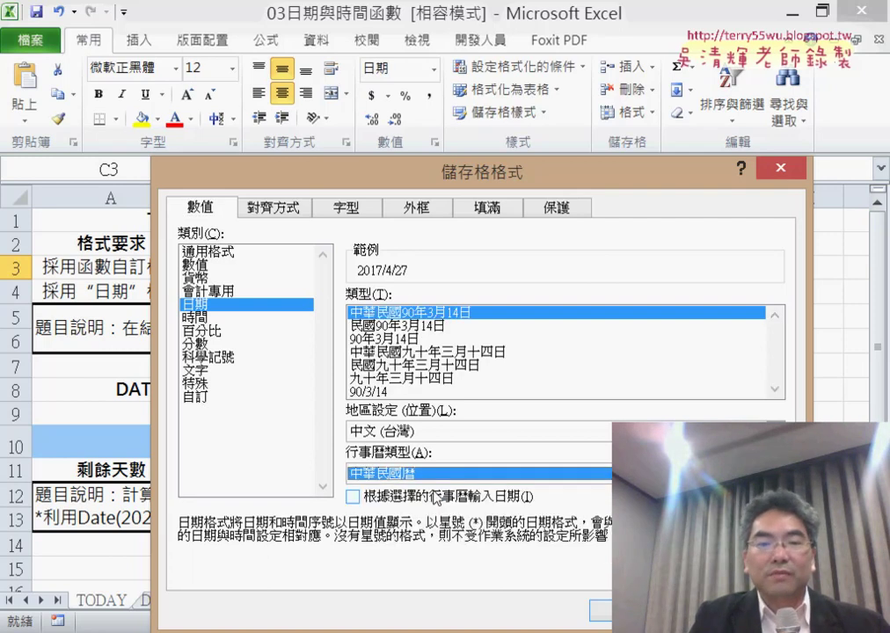
left_click(384, 391)
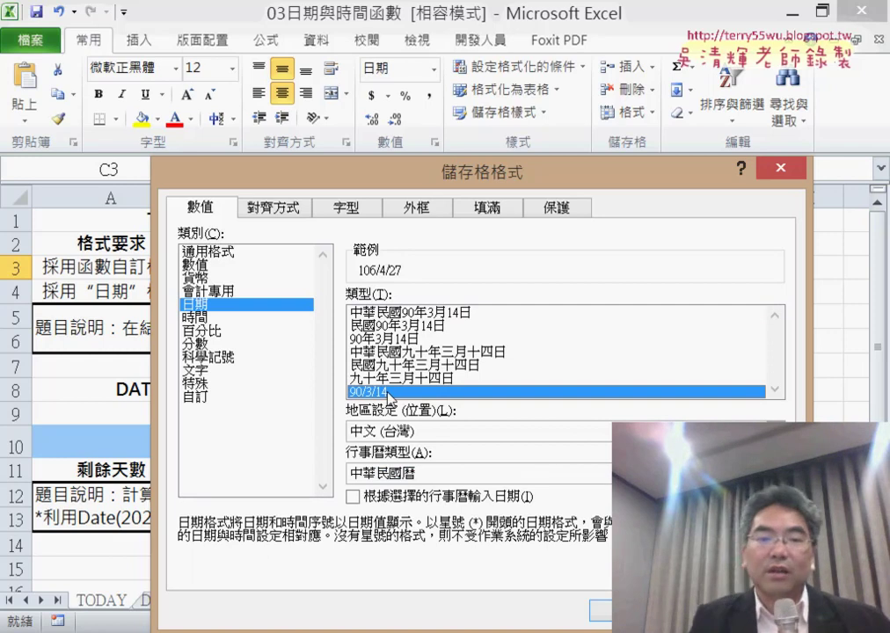
left_click(197, 397)
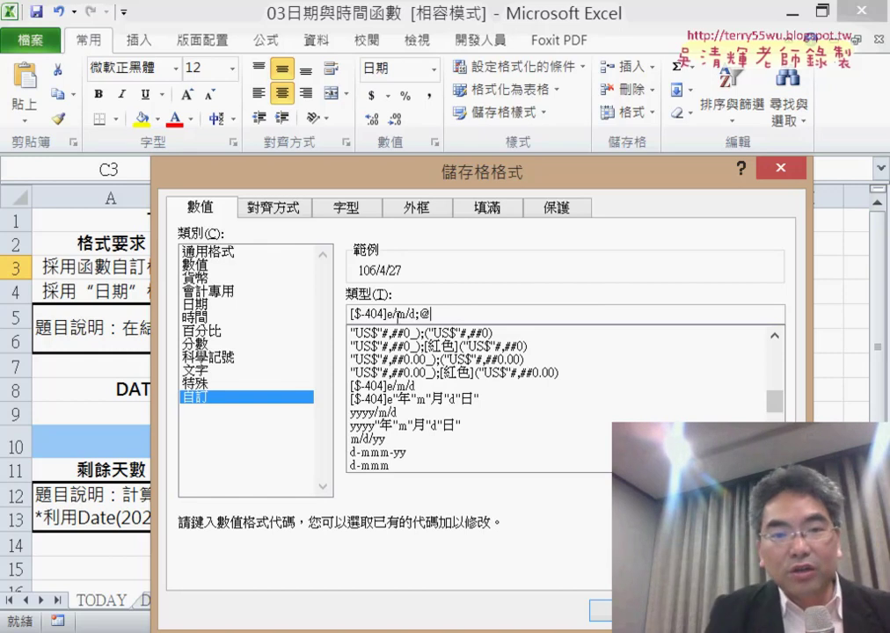
Step: Change C3's custom format code to [$-404]e.mm.dd(aaa);@ so it shows 106.04.27(週四)
left_click(398, 314)
key("BackSpace")
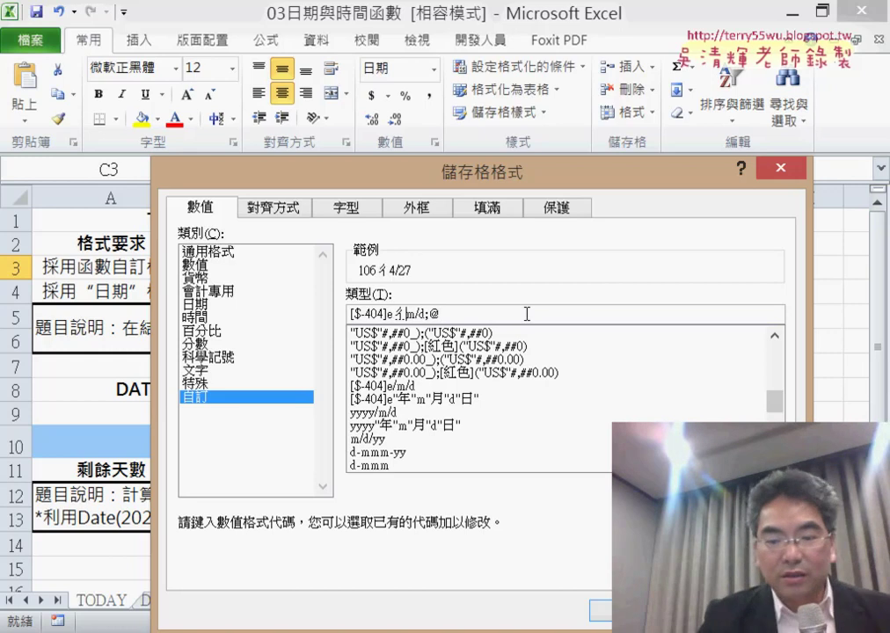
type(".")
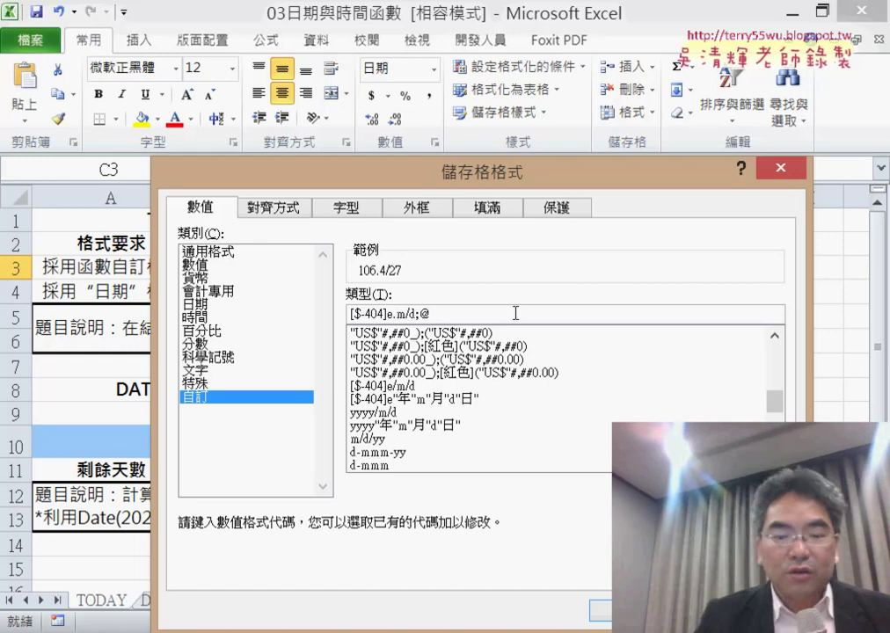
type("mm")
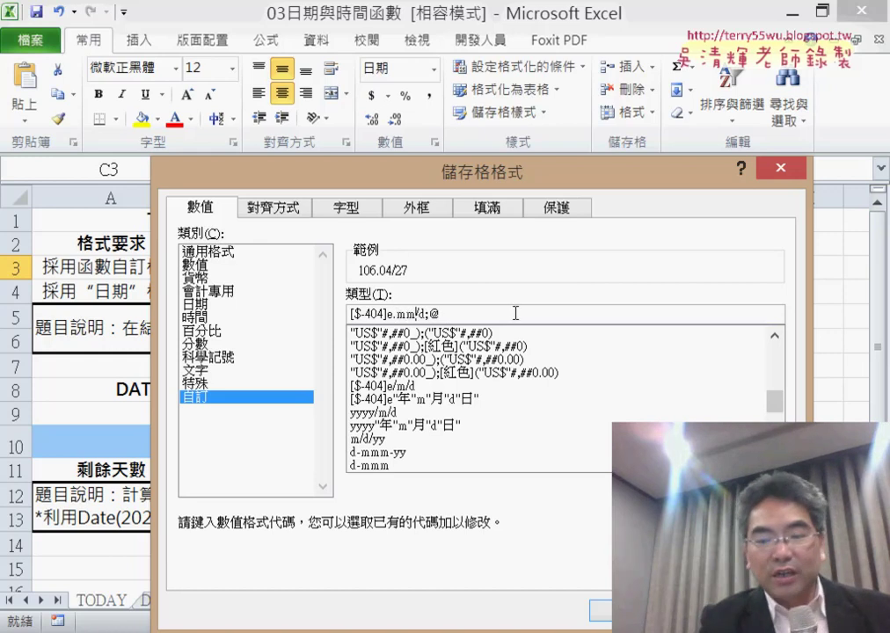
type(".")
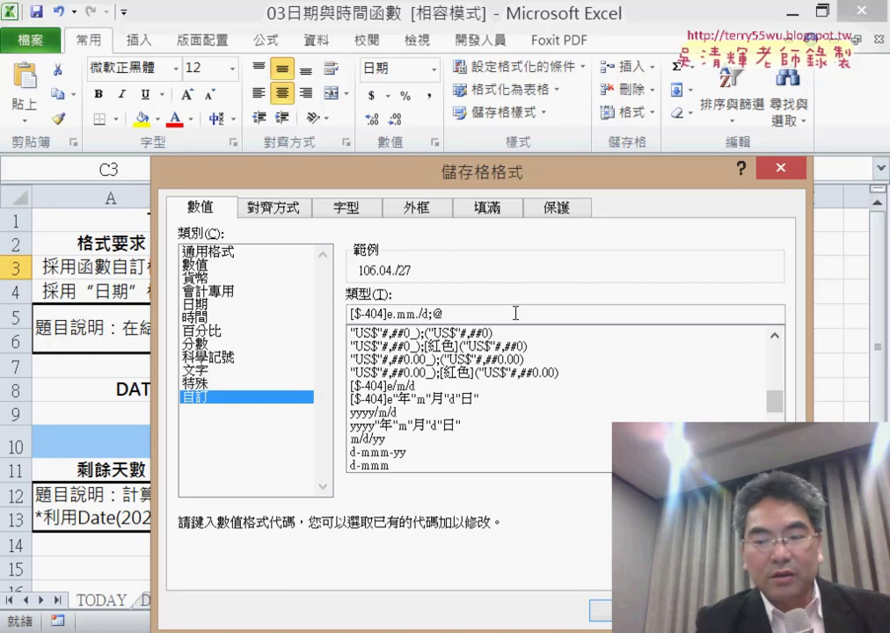
key("Delete")
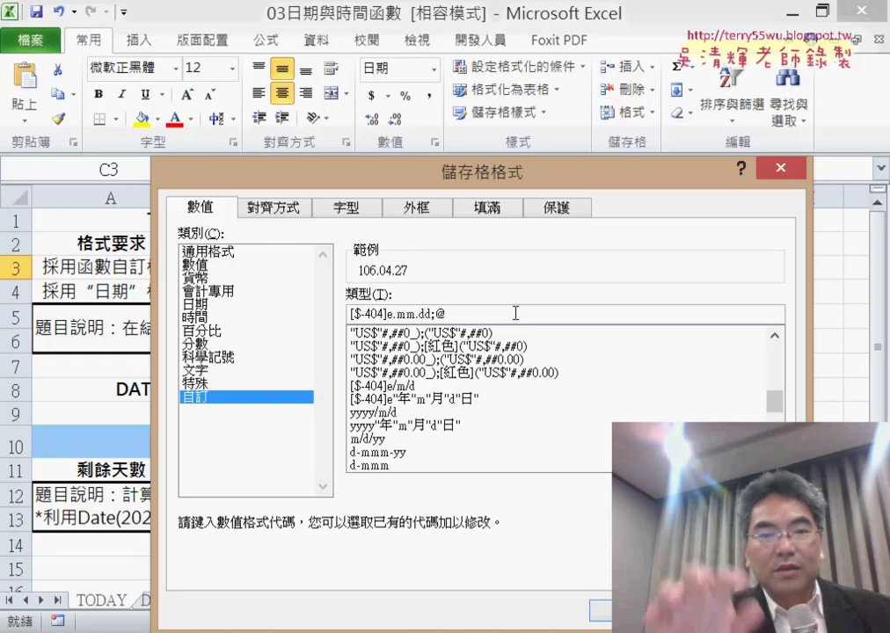
type("d")
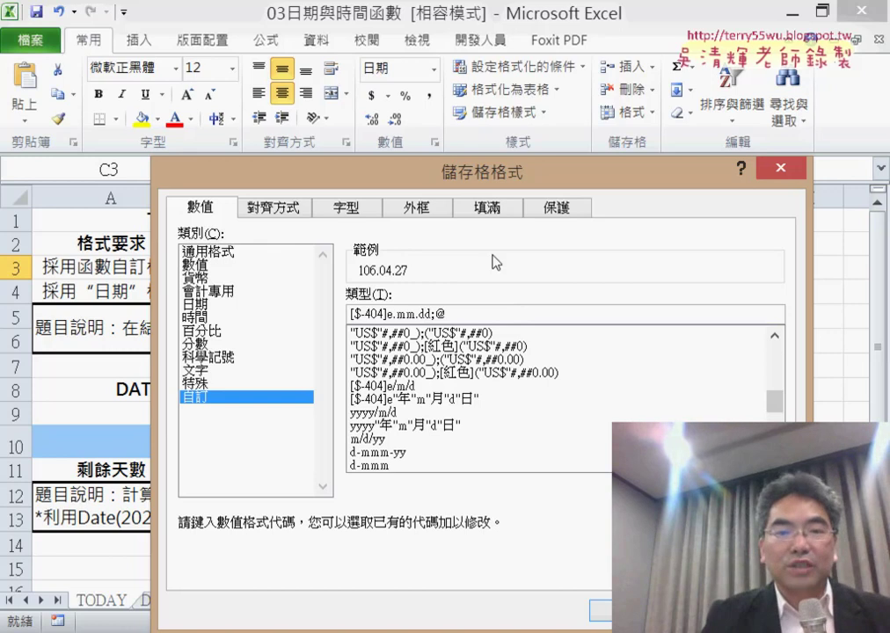
left_click_drag(490, 172, 439, 88)
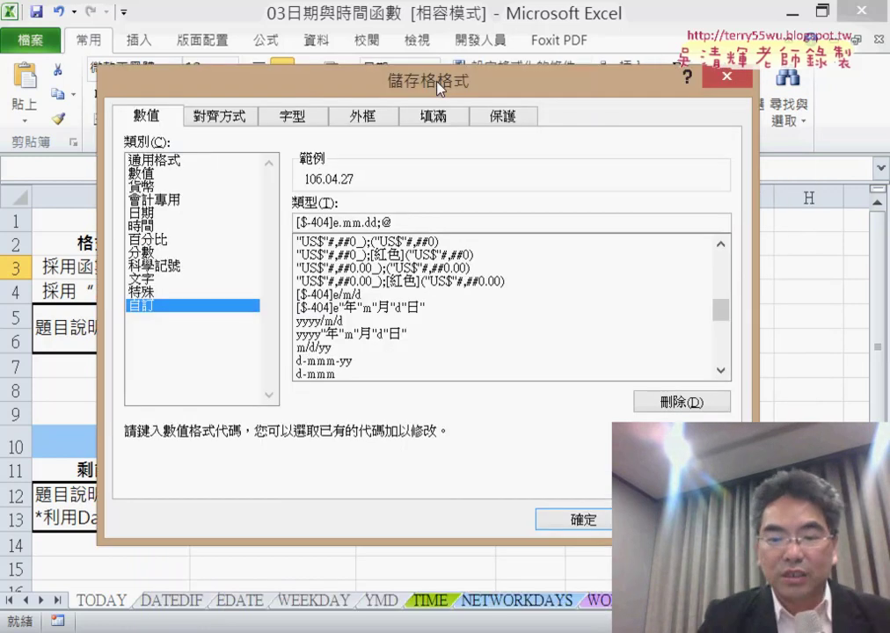
type("()")
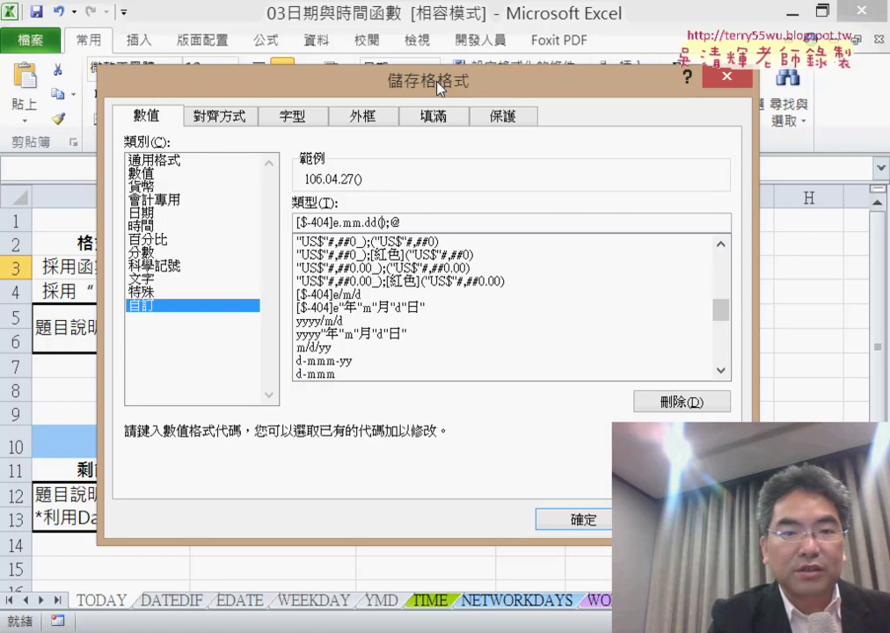
type("a")
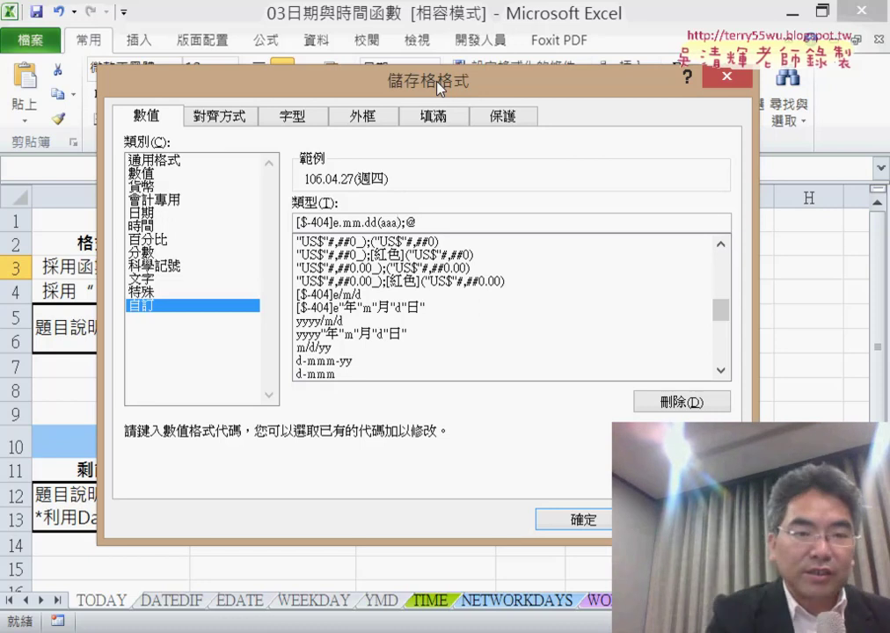
type("a")
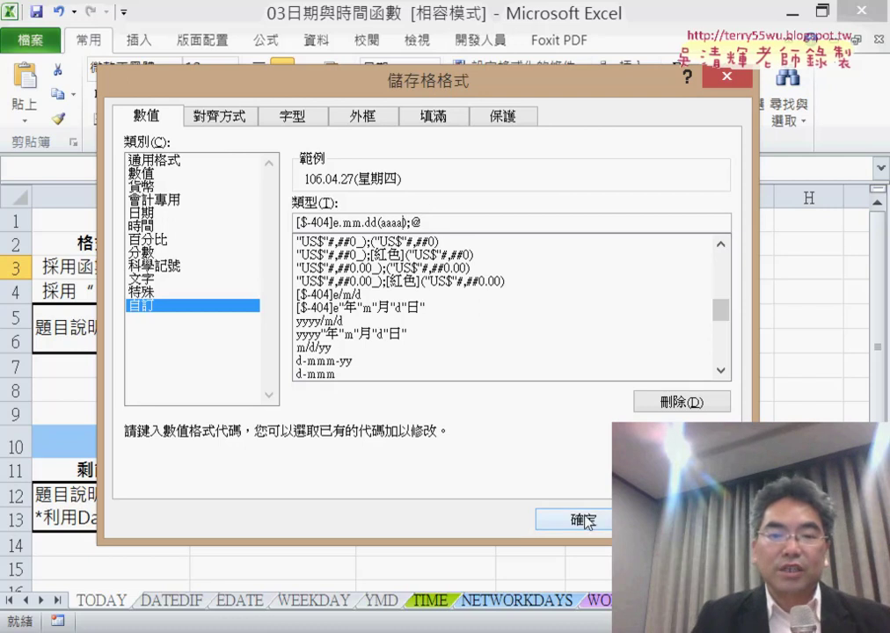
key("BackSpace")
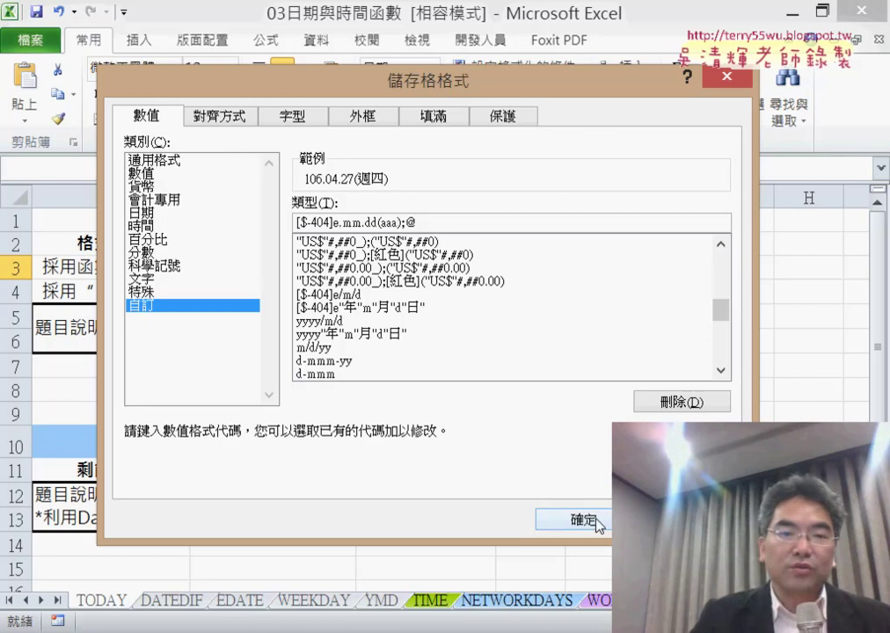
left_click(596, 519)
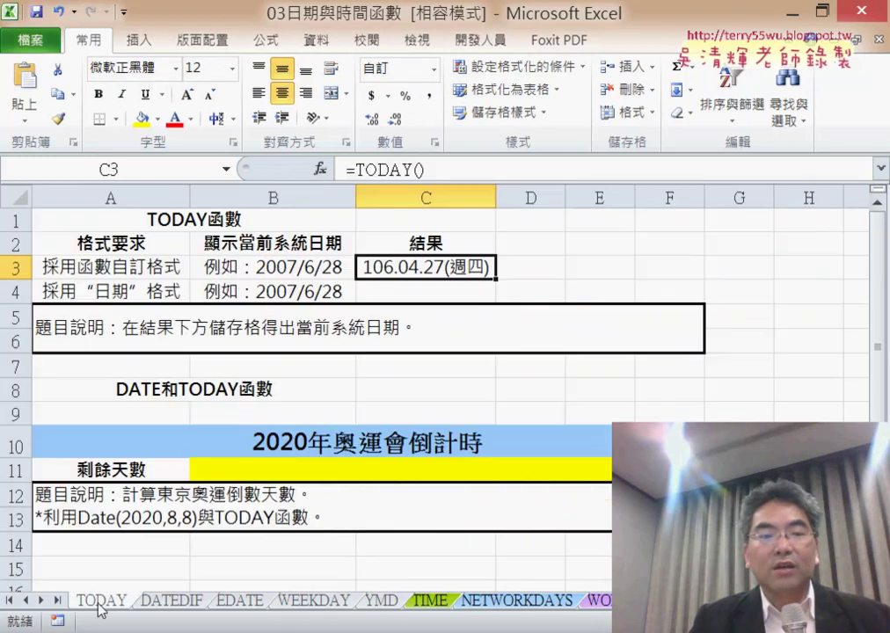
right_click(464, 270)
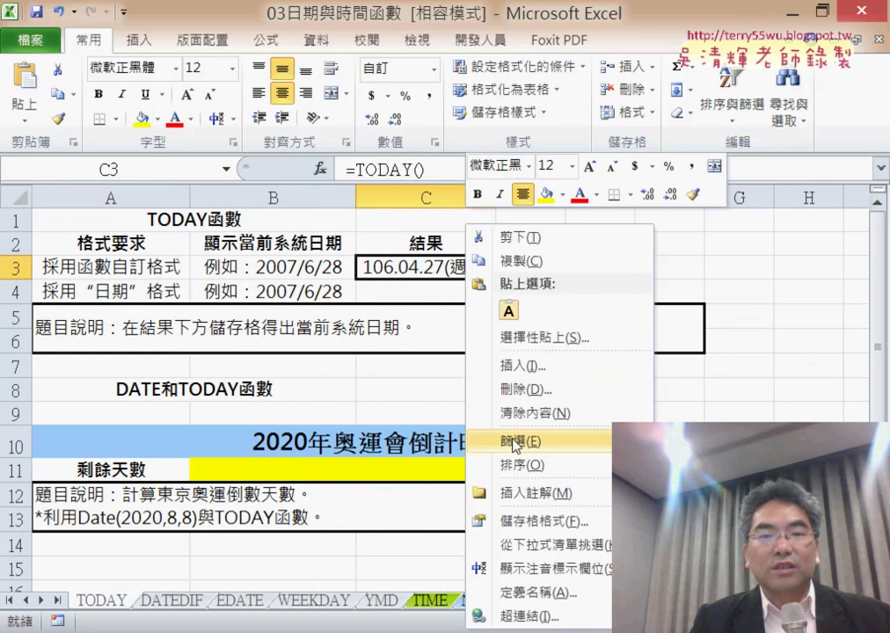
left_click(534, 525)
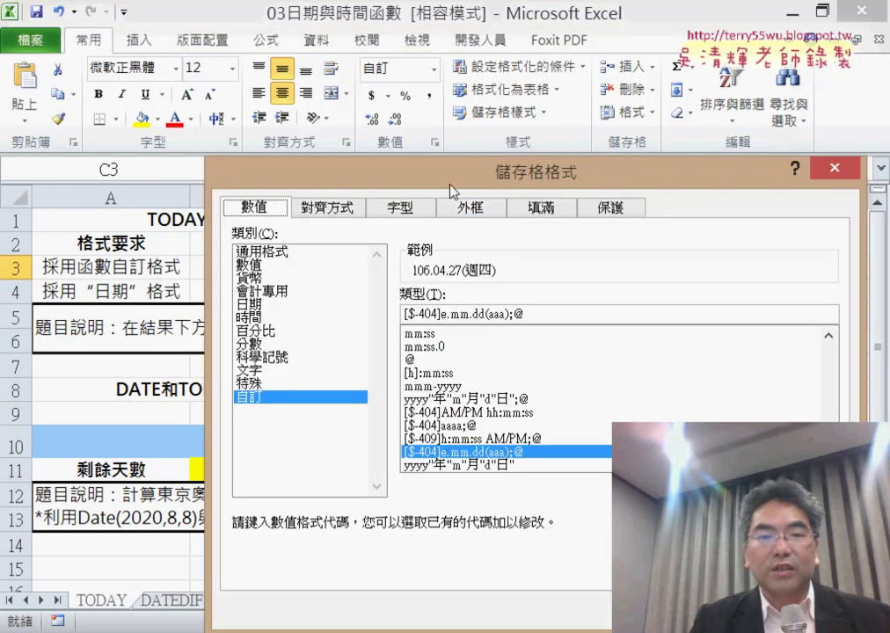
left_click_drag(451, 191, 422, 109)
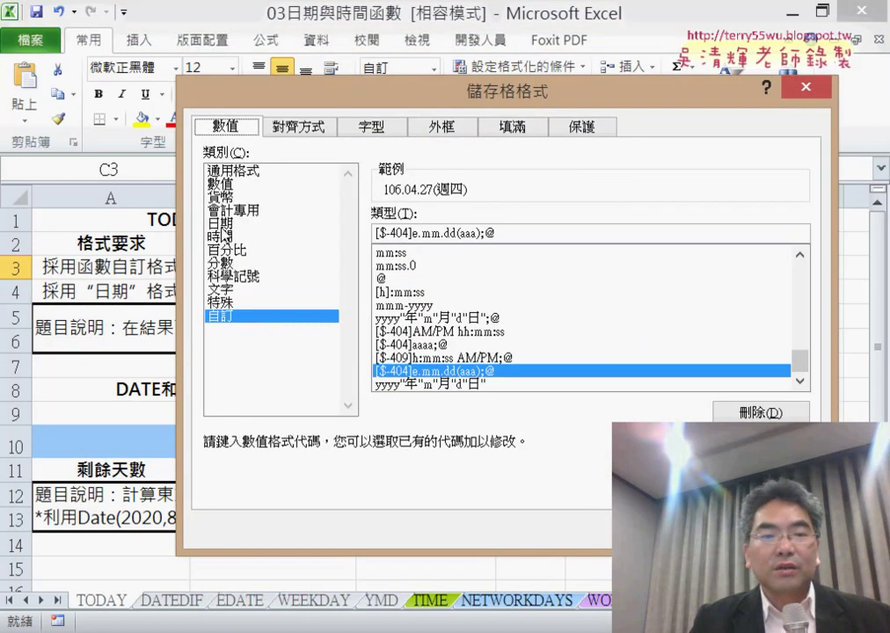
left_click(222, 223)
left_click(426, 393)
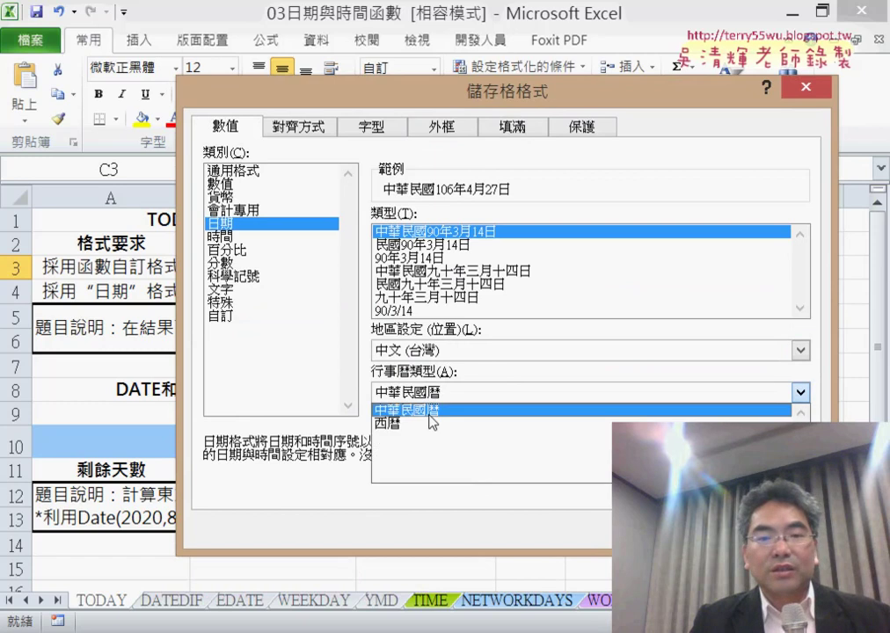
left_click(432, 423)
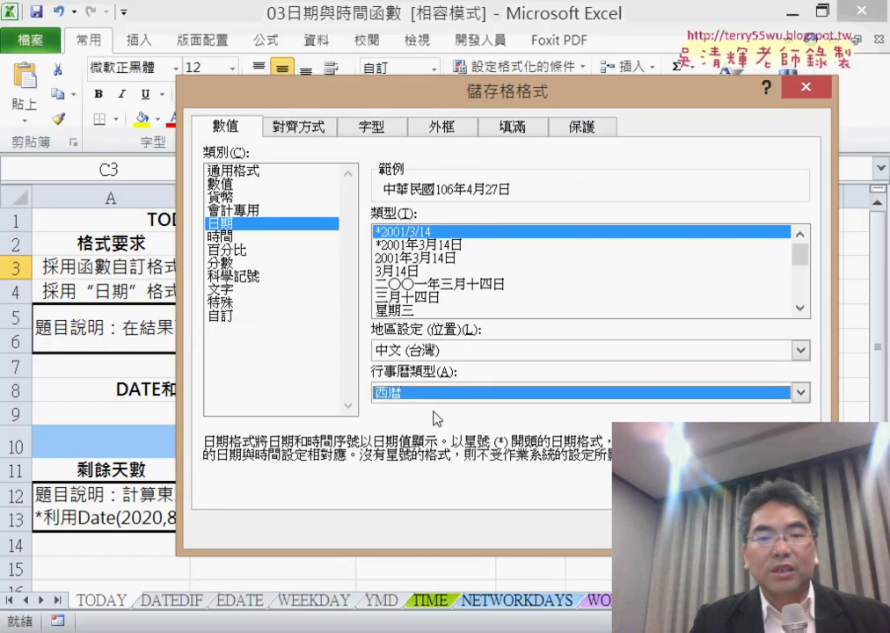
left_click(801, 308)
left_click(800, 308)
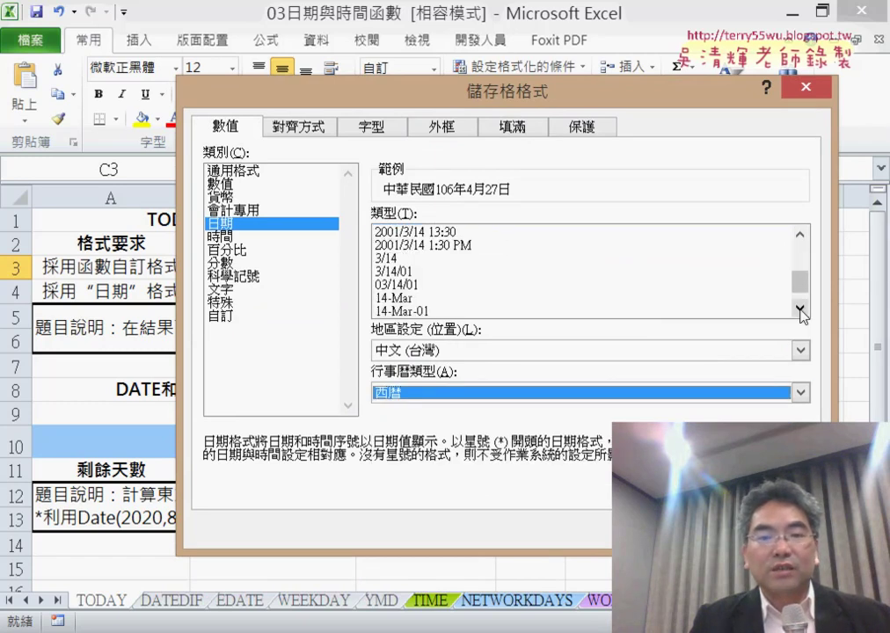
left_click_drag(800, 288, 807, 251)
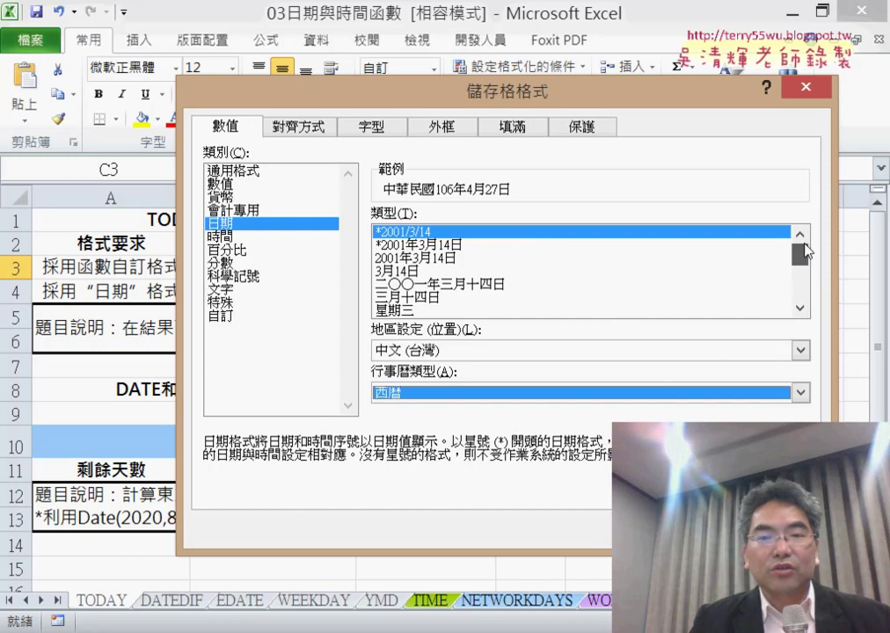
left_click(800, 306)
left_click(800, 307)
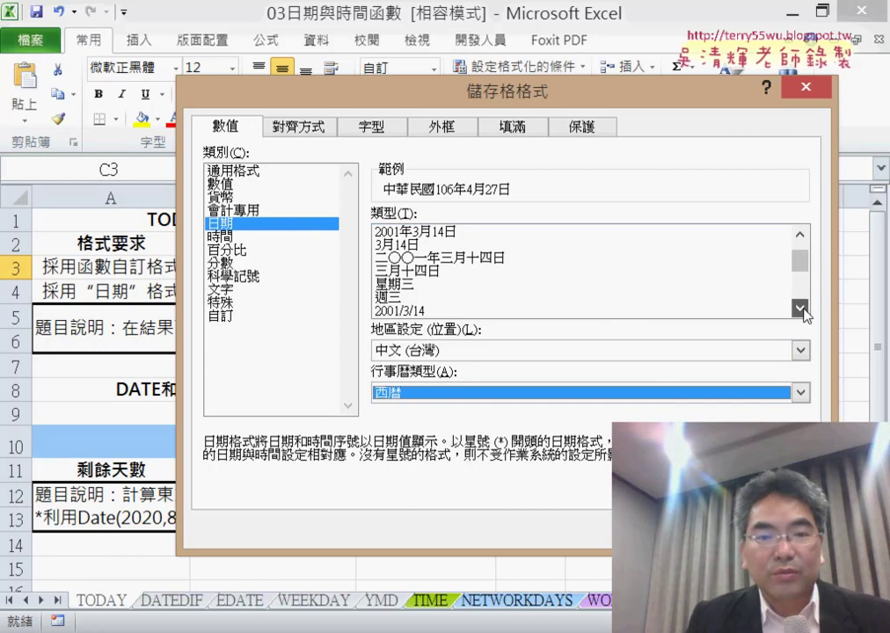
left_click(379, 299)
left_click(215, 318)
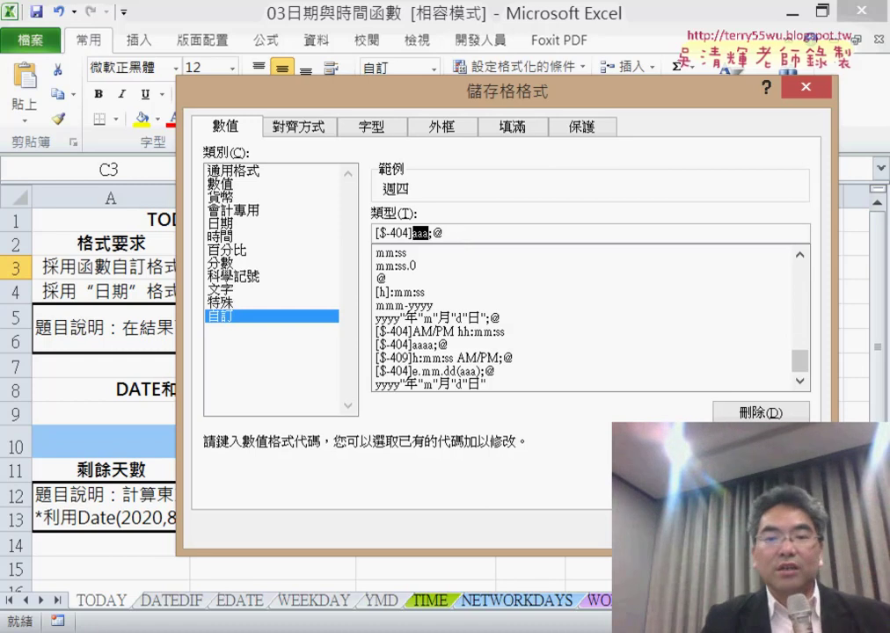
key("Return")
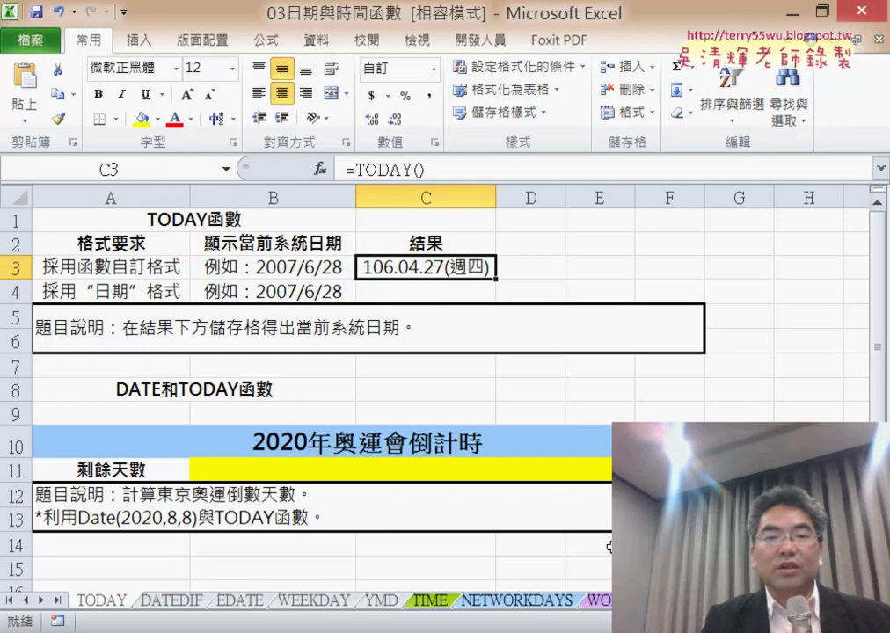
Step: Switch to the DATEDIF sheet and scroll down to the task description
left_click(171, 600)
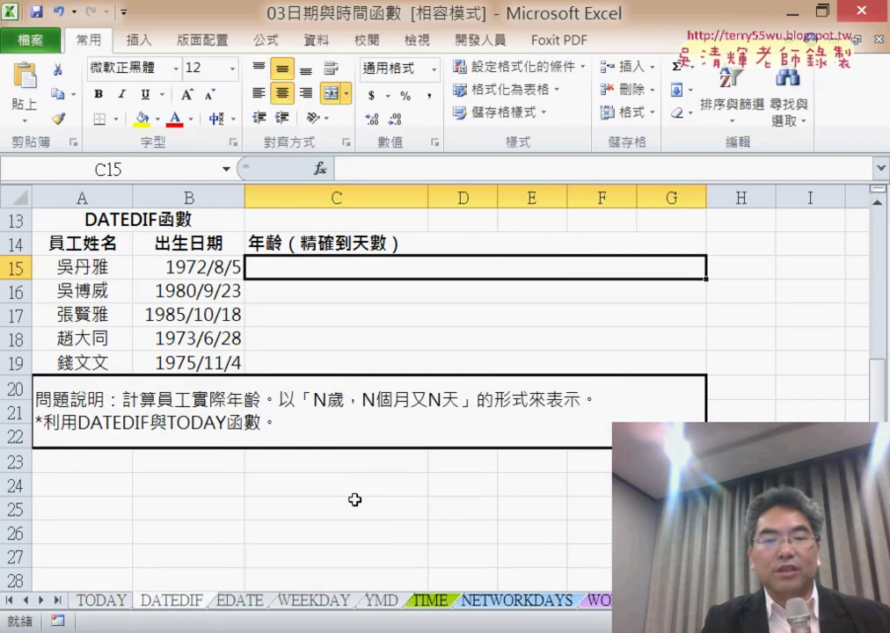
scroll(354, 499, "up", 4)
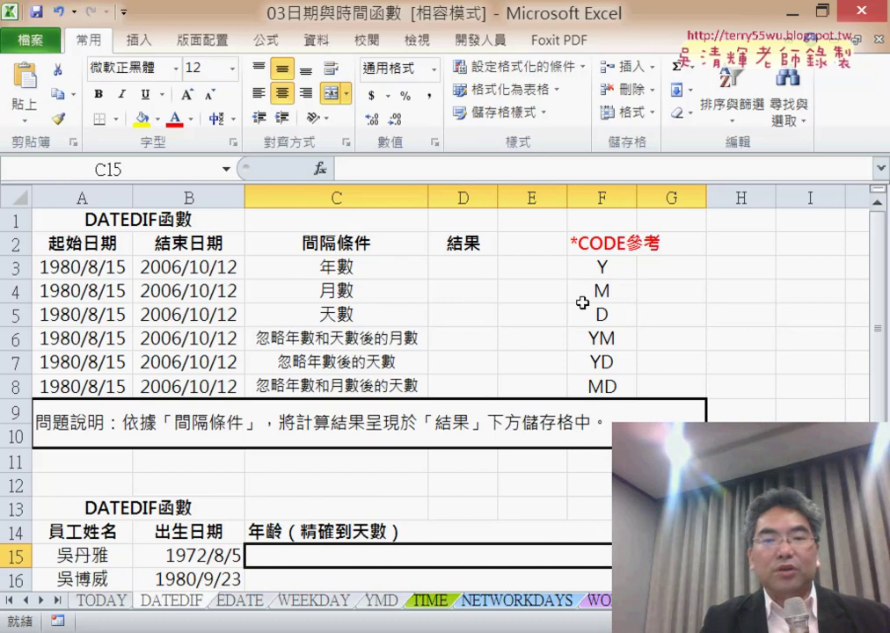
scroll(327, 551, "down", 1)
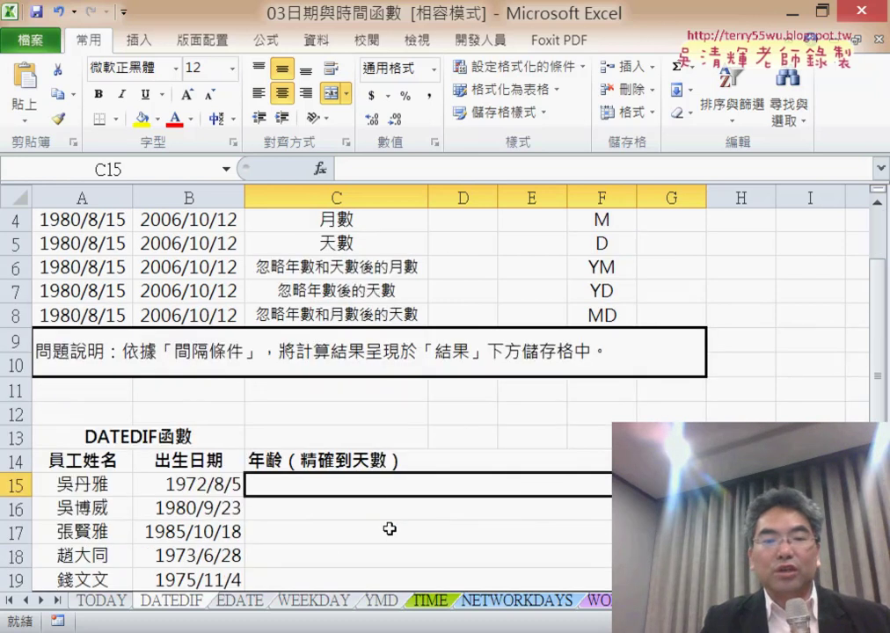
scroll(390, 528, "down", 2)
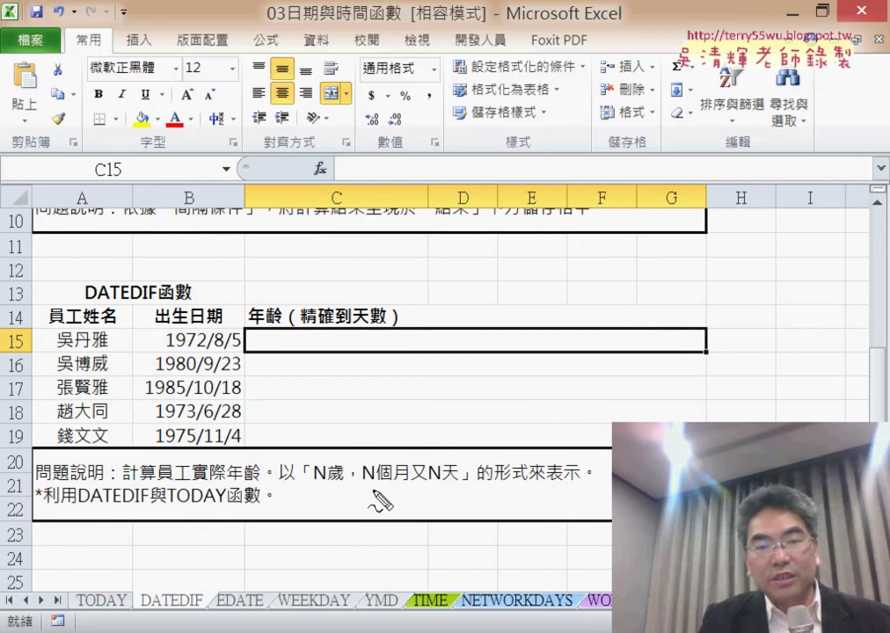
Step: Underline 歲, 個月 and 天 in the required age wording, then clear the marks and scroll back up
left_click_drag(361, 482, 409, 482)
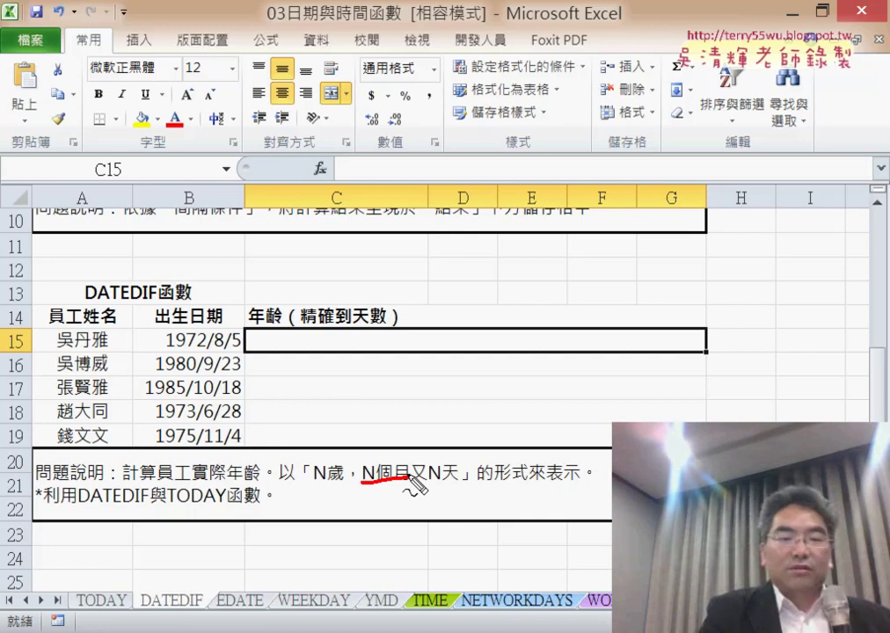
left_click_drag(442, 481, 463, 482)
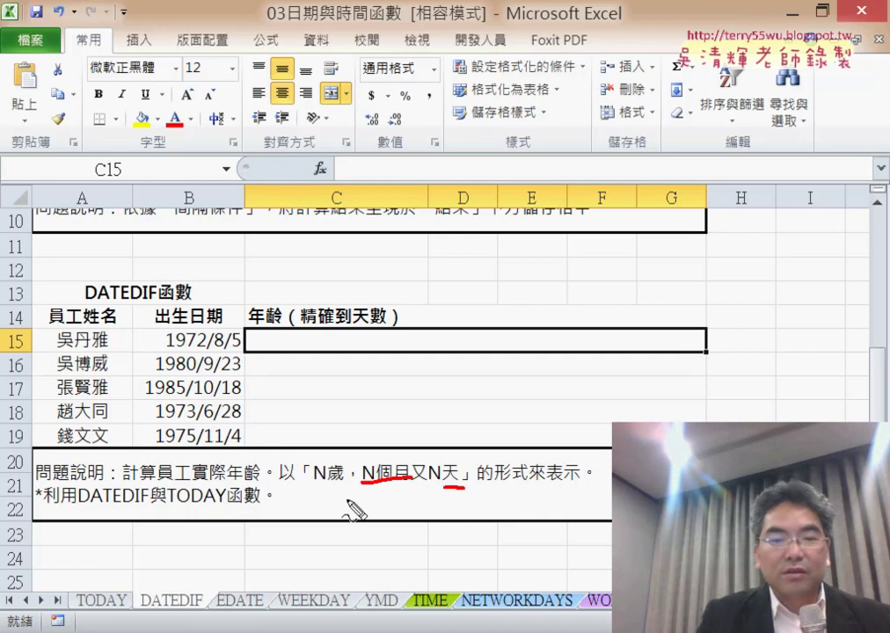
left_click_drag(327, 478, 345, 482)
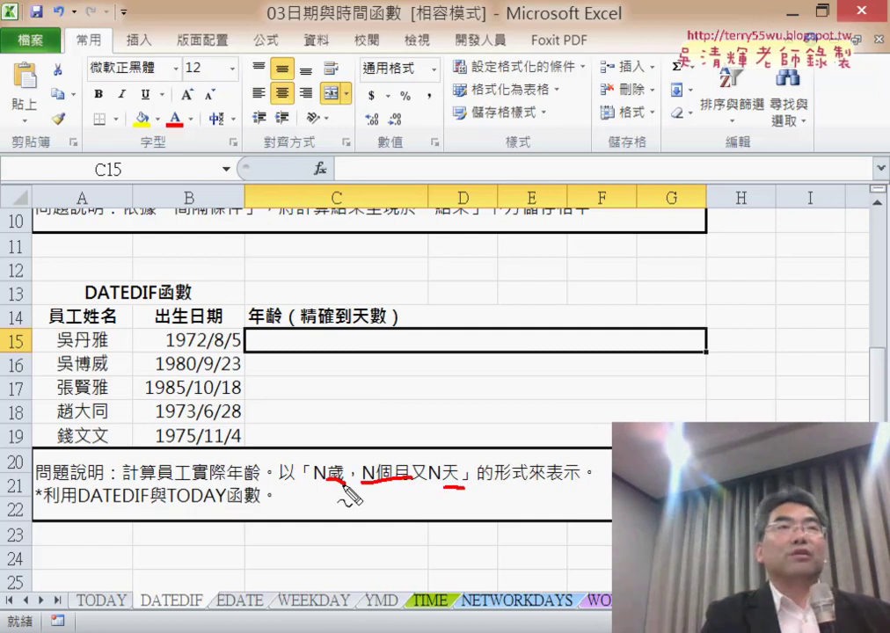
key("Escape")
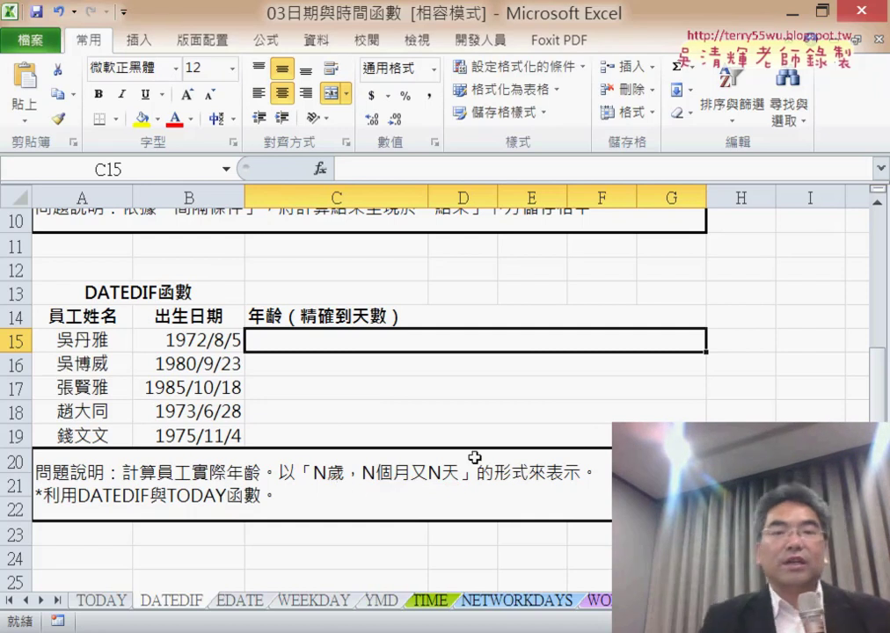
scroll(475, 460, "up", 1)
scroll(474, 458, "up", 2)
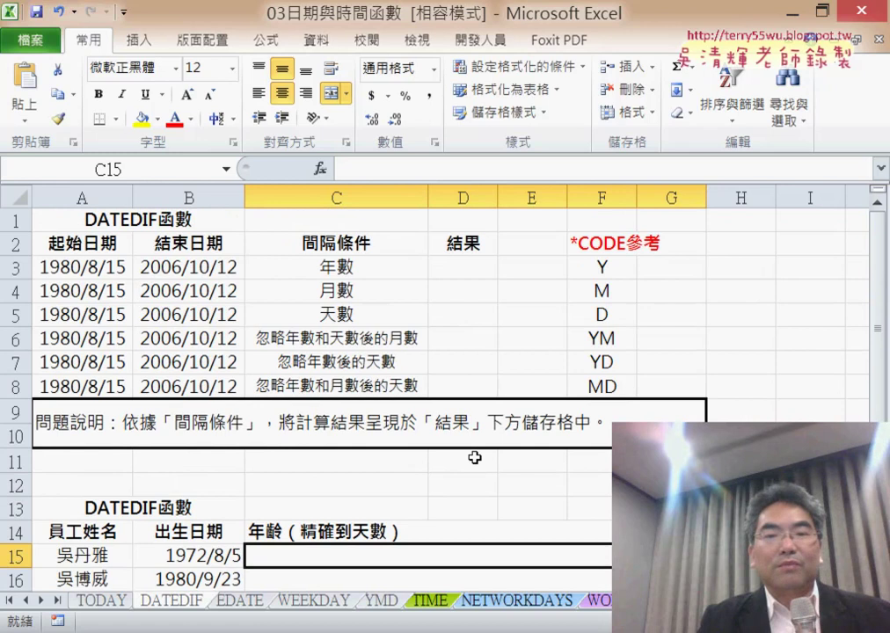
left_click(597, 340)
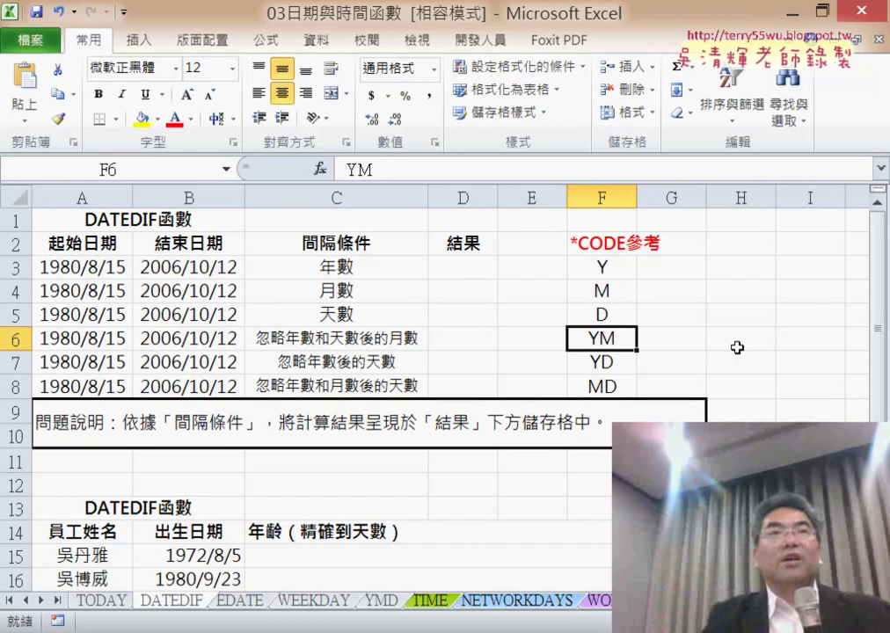
left_click(619, 383)
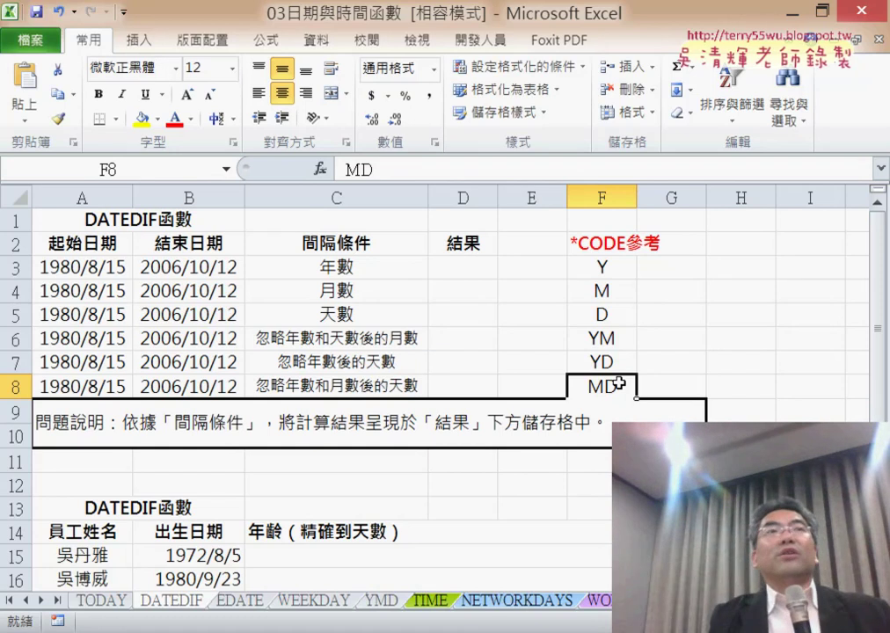
scroll(619, 382, "down", 2)
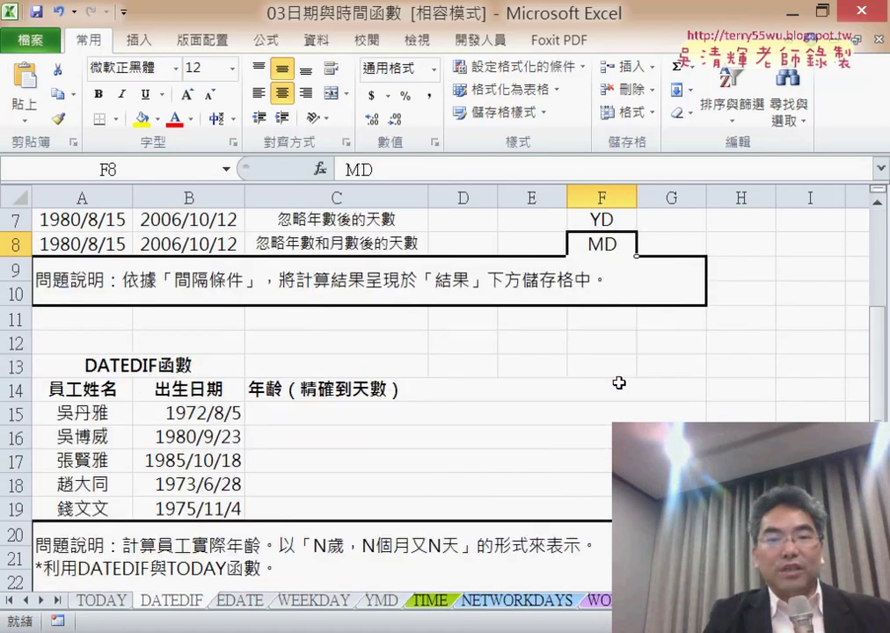
scroll(379, 353, "down", 3)
scroll(282, 300, "up", 1)
left_click(299, 267)
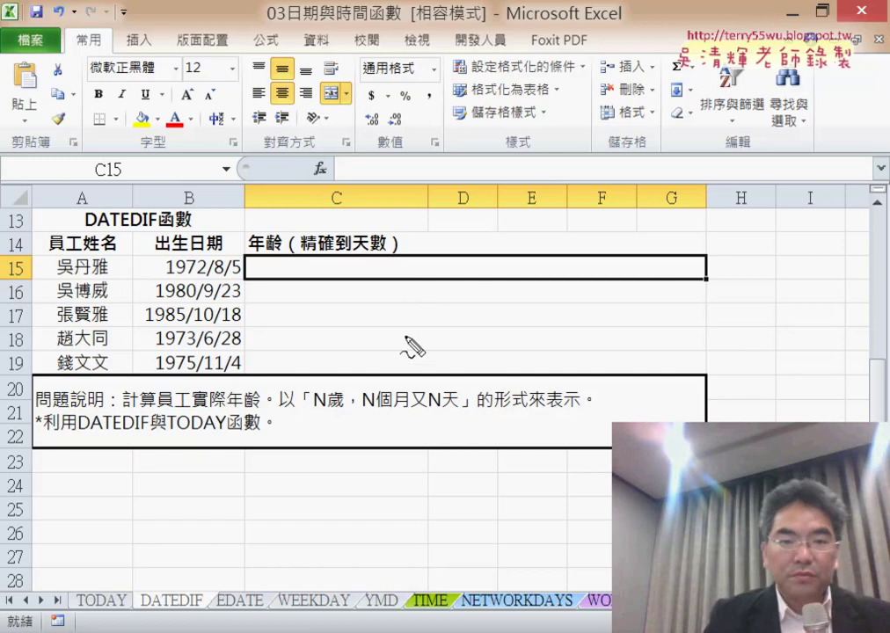
left_click_drag(318, 413, 466, 409)
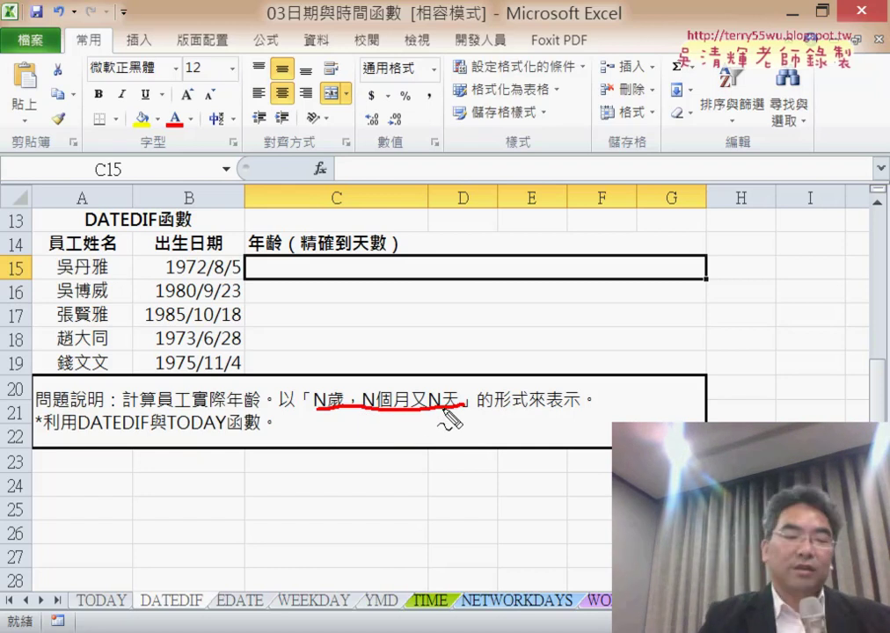
key("Escape")
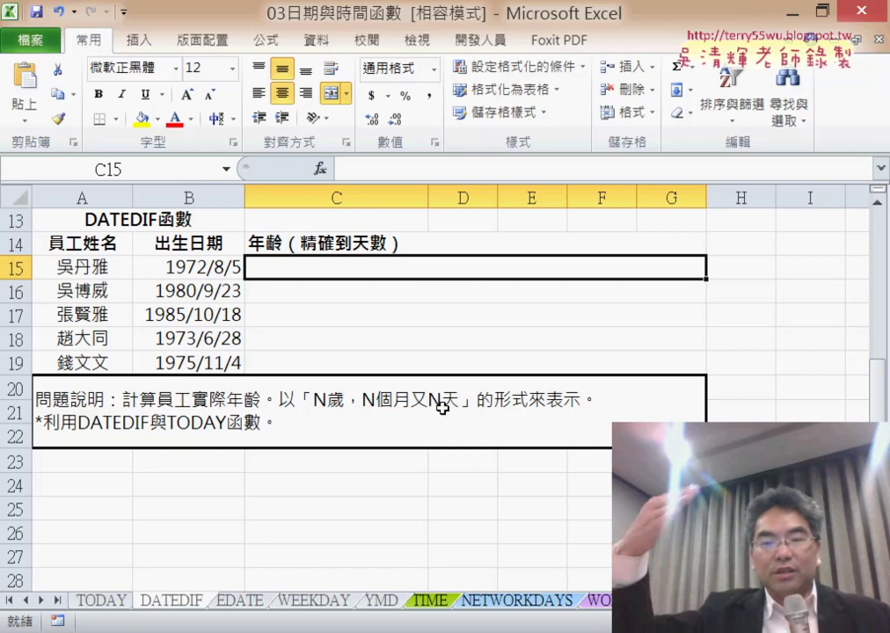
Step: Enter =DATEDIF(B15,TODAY(),"Y") in C15 to show the first employee's 44 full years
left_click(341, 172)
type("=")
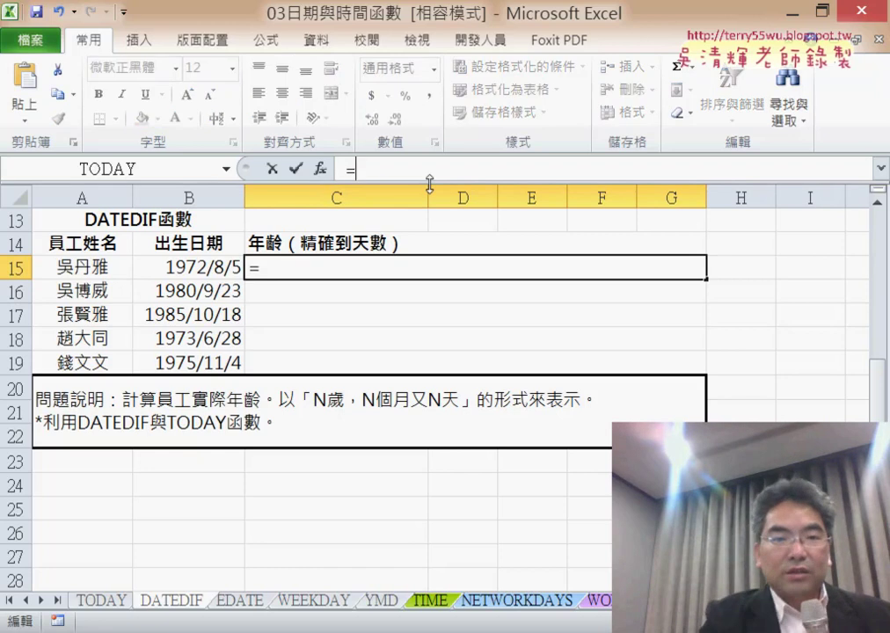
type("date")
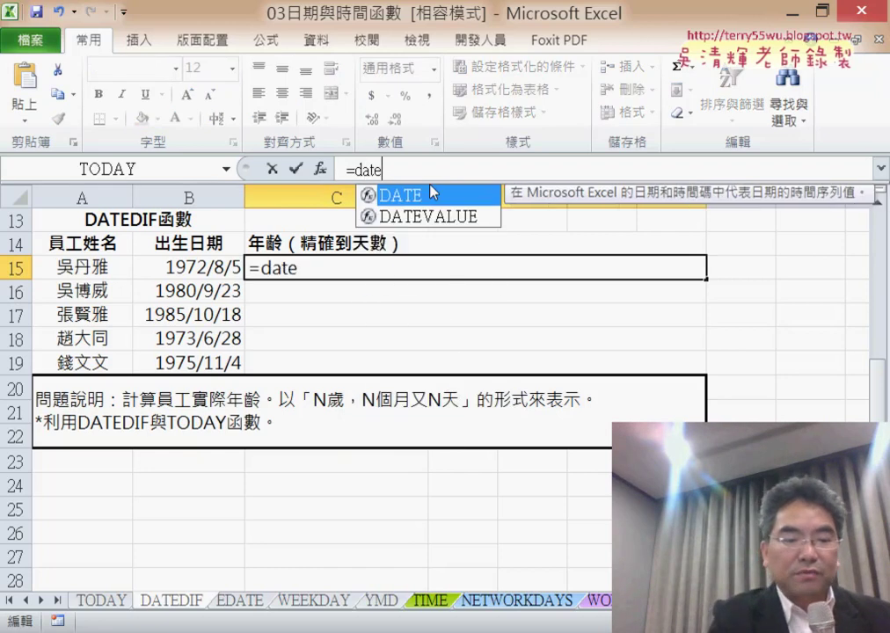
type("dif")
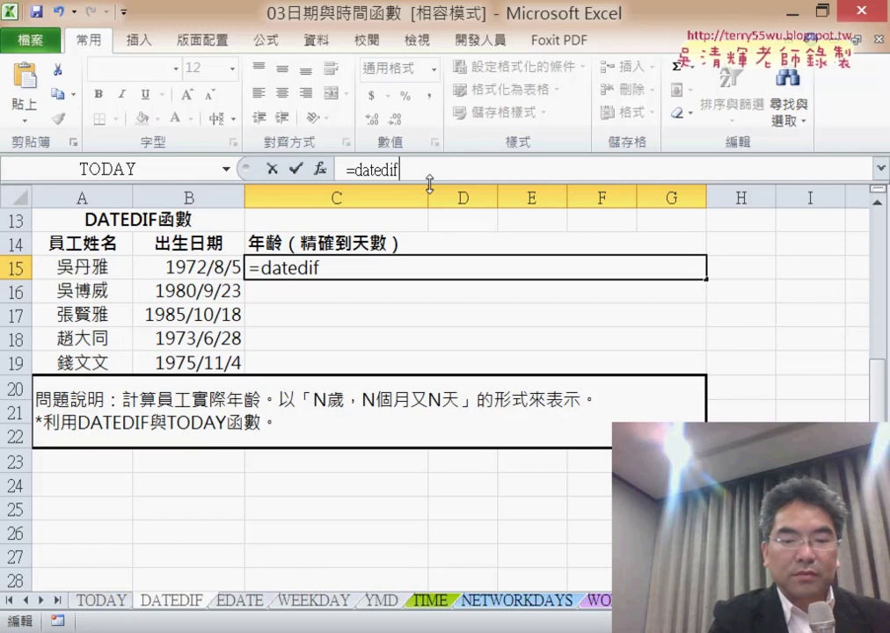
type("(")
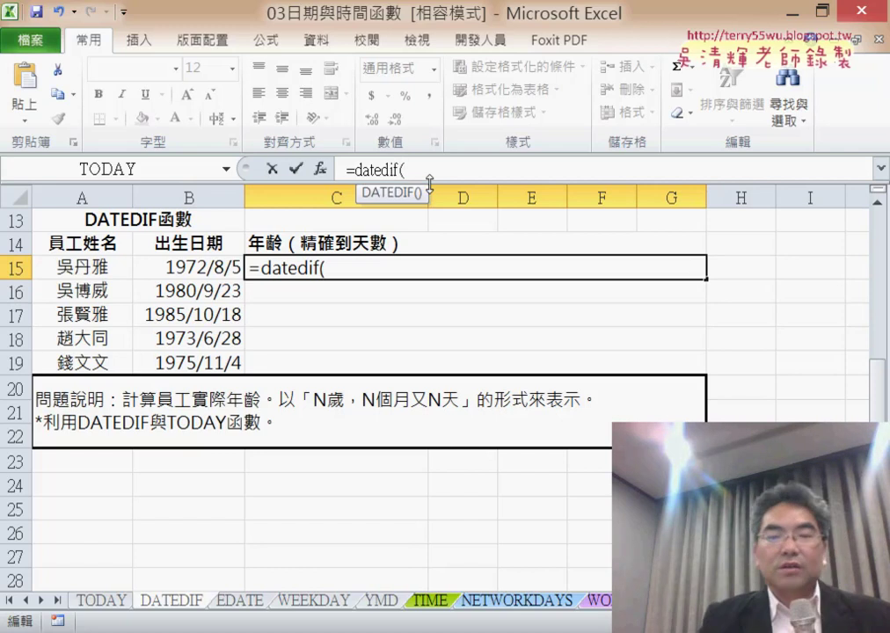
left_click(210, 269)
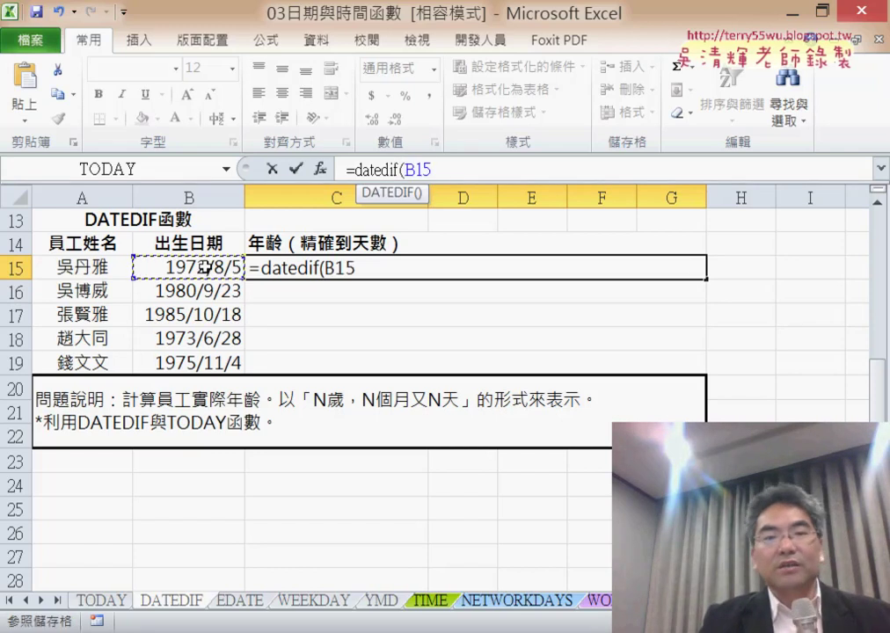
type(",")
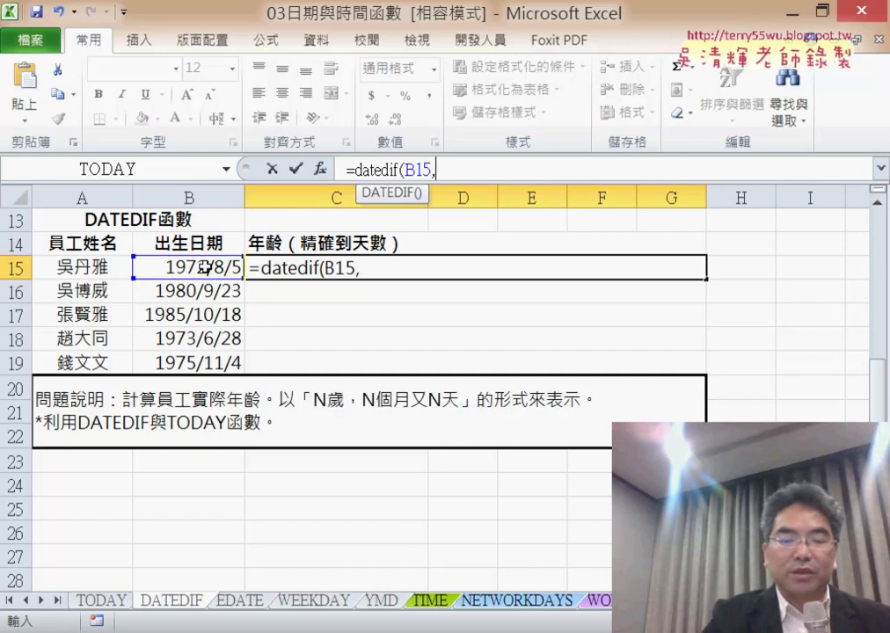
type("tod")
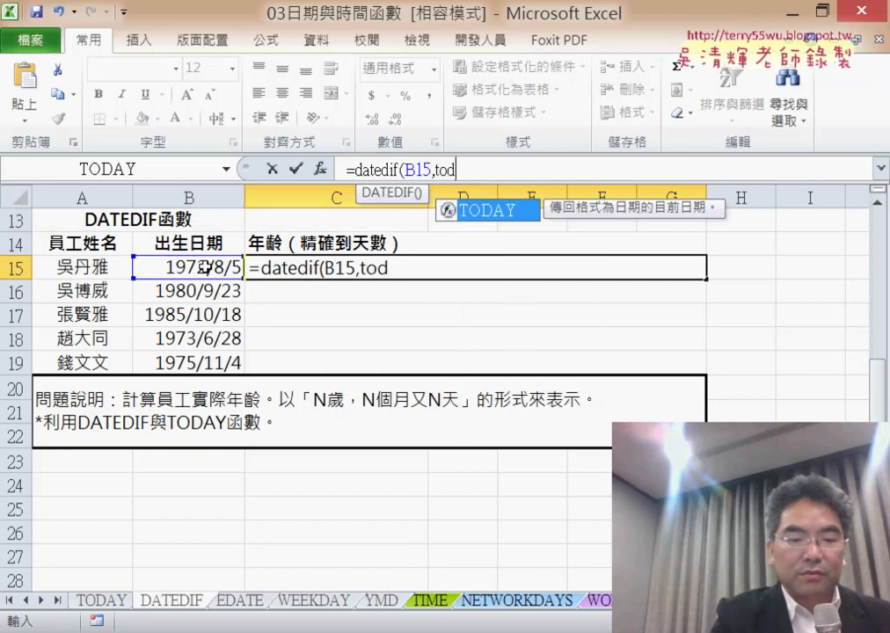
type("ay(),")
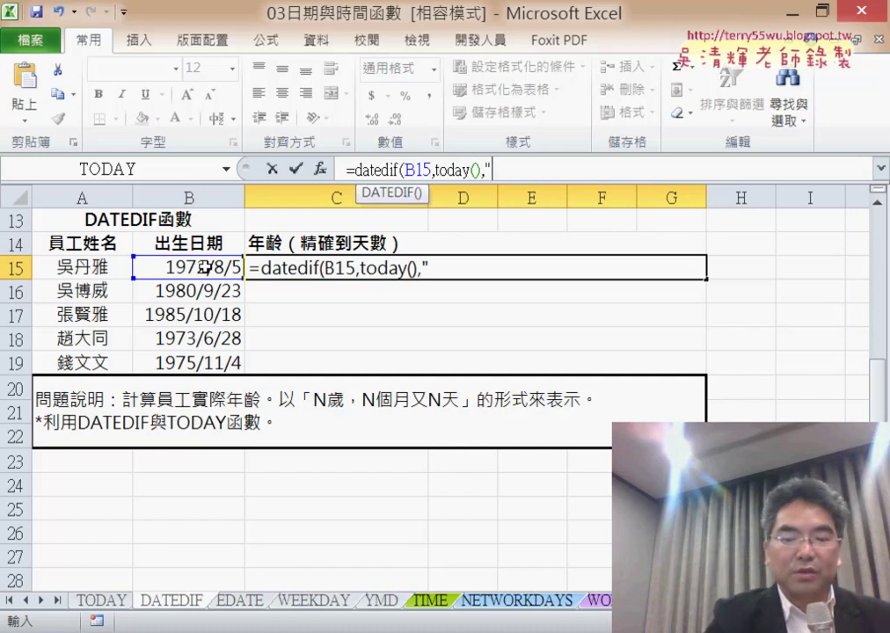
type("\"")
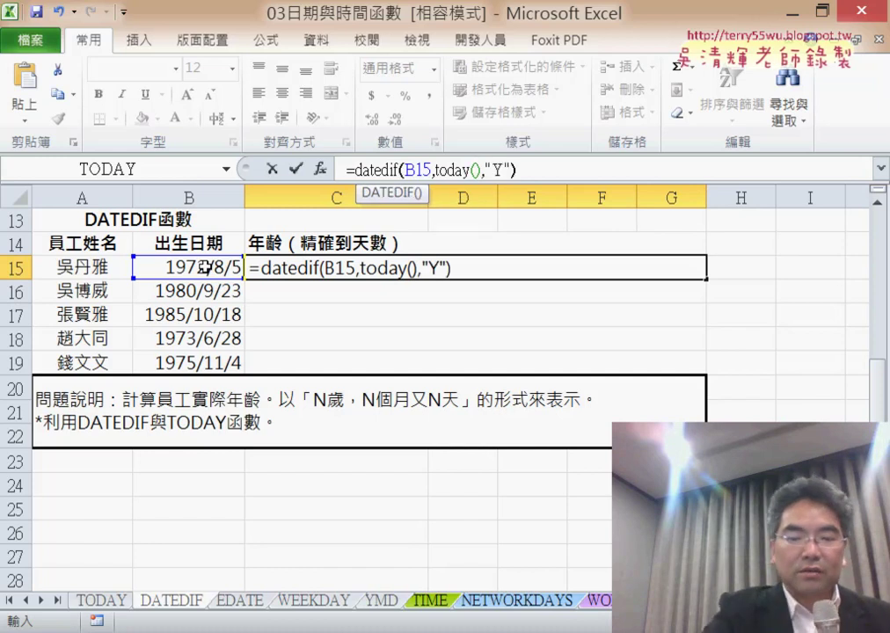
left_click(297, 173)
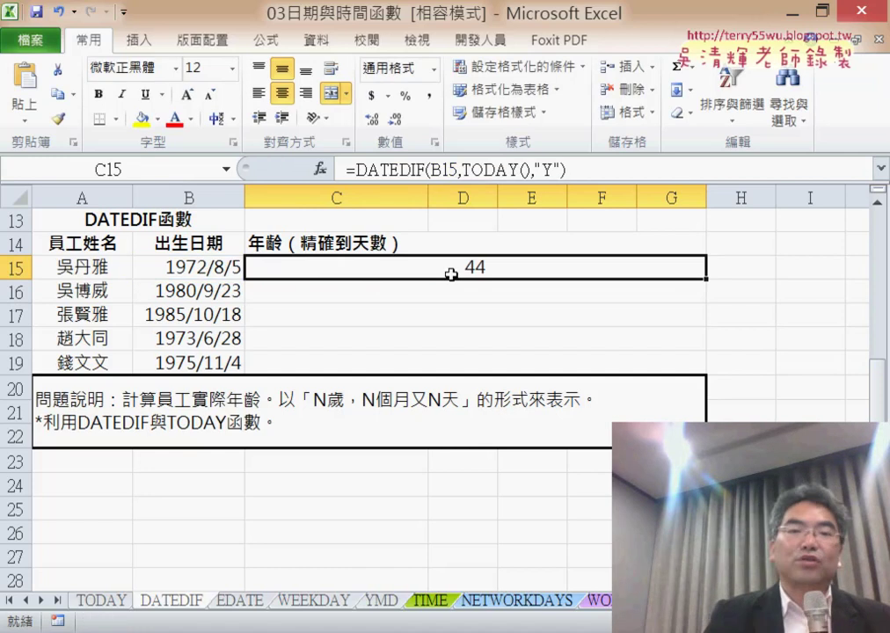
Step: Append &"歲，N個月又N天" to C15's DATEDIF formula so it reads 44歲，N個月又N天
double_click(410, 404)
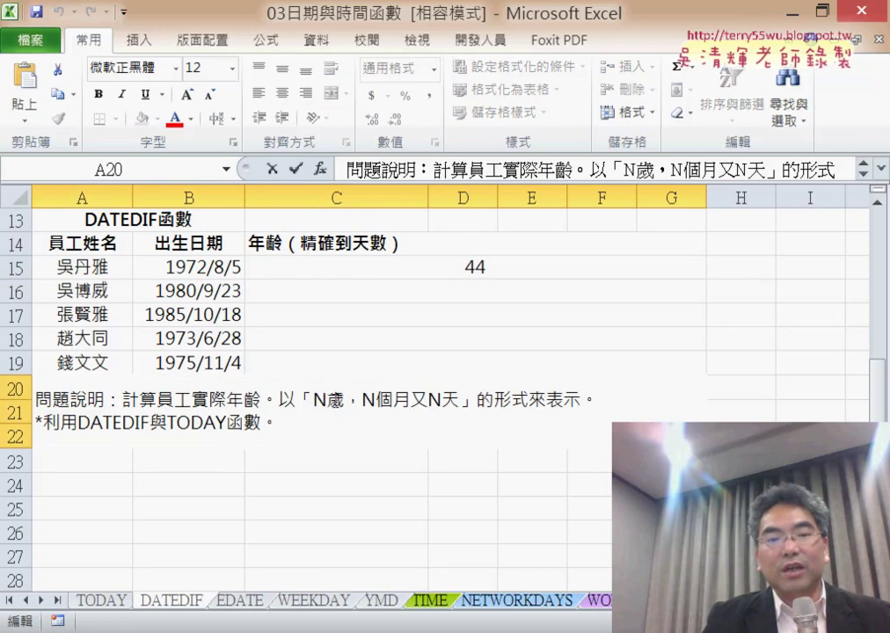
left_click_drag(327, 400, 442, 399)
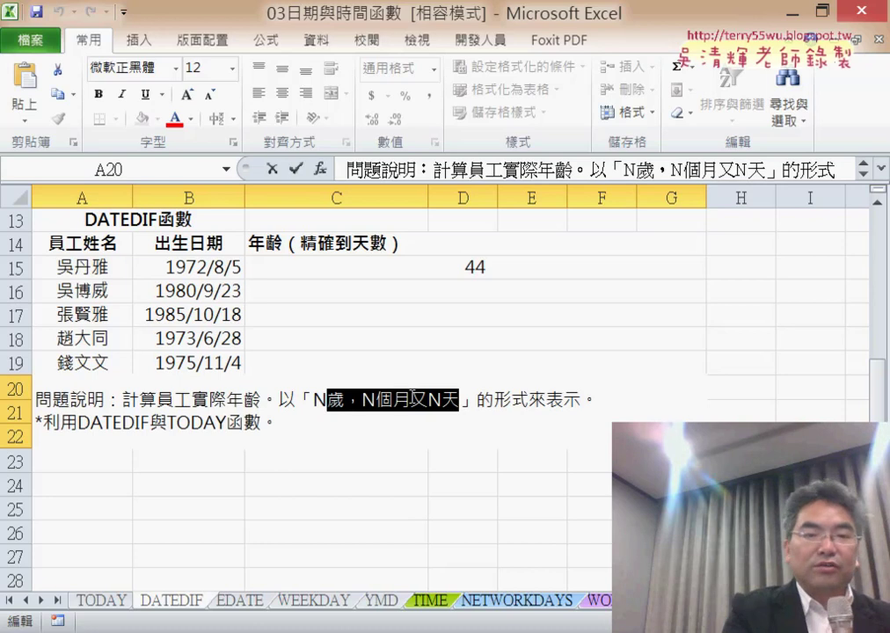
left_click(477, 273)
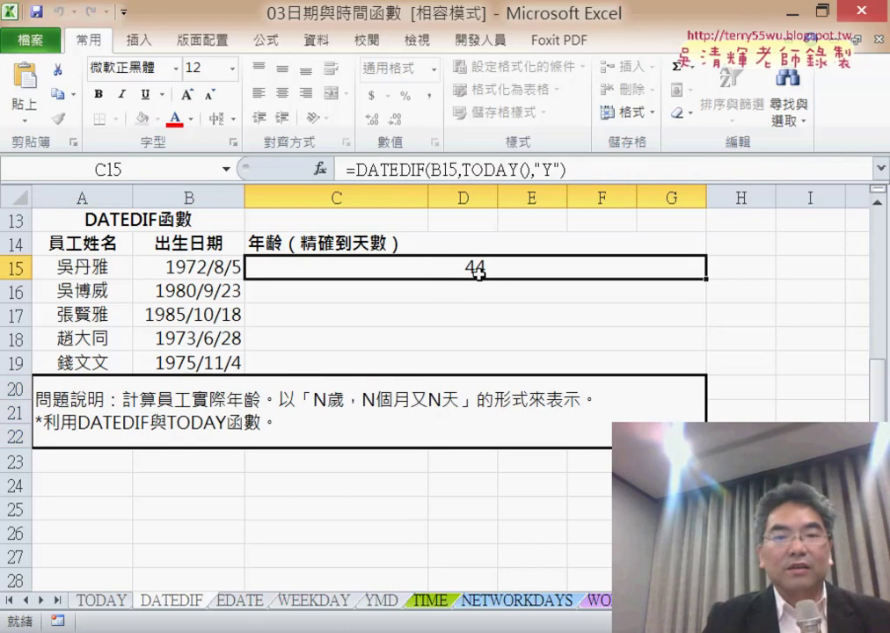
left_click(580, 171)
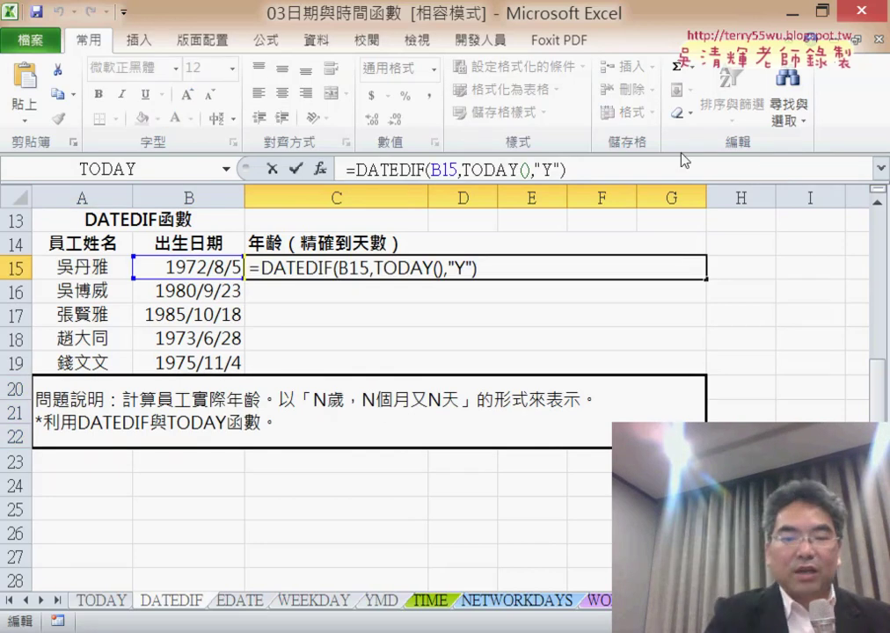
type("&\"")
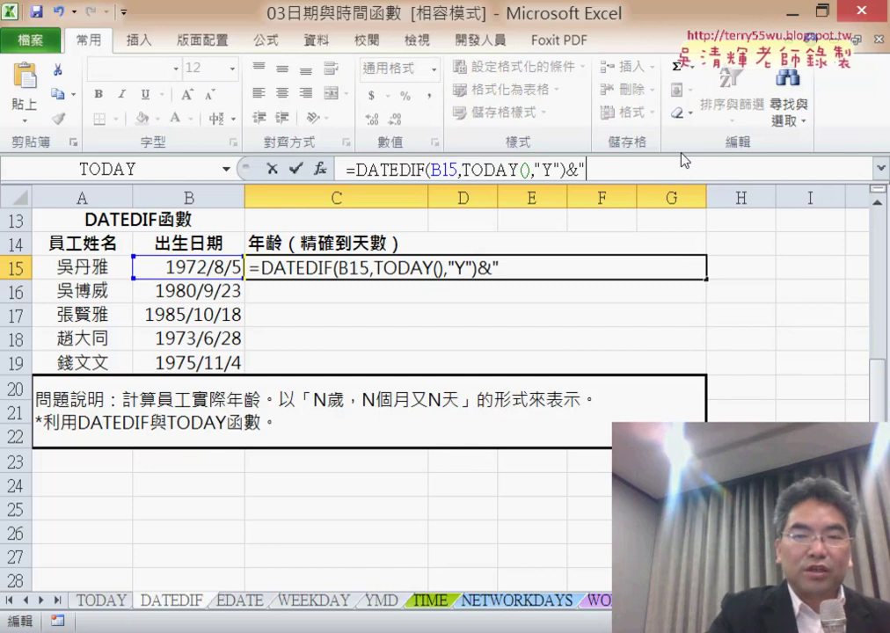
type("歲，N個月又N天")
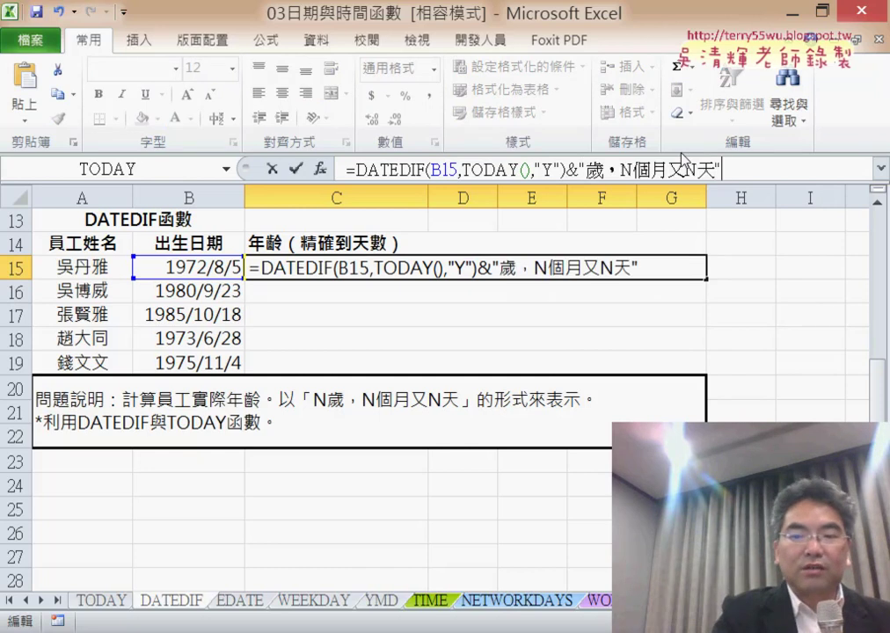
left_click(299, 171)
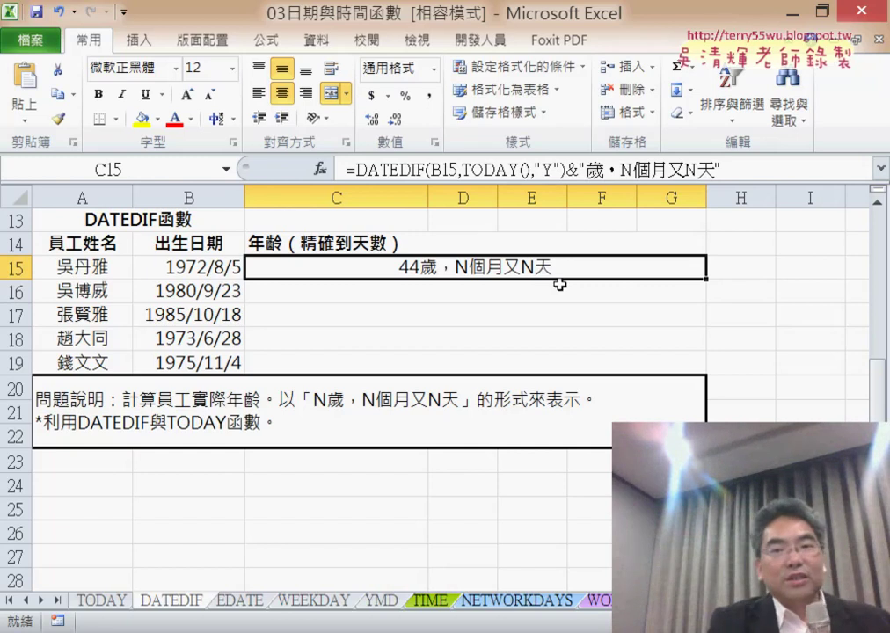
scroll(559, 284, "up", 4)
left_click(610, 264)
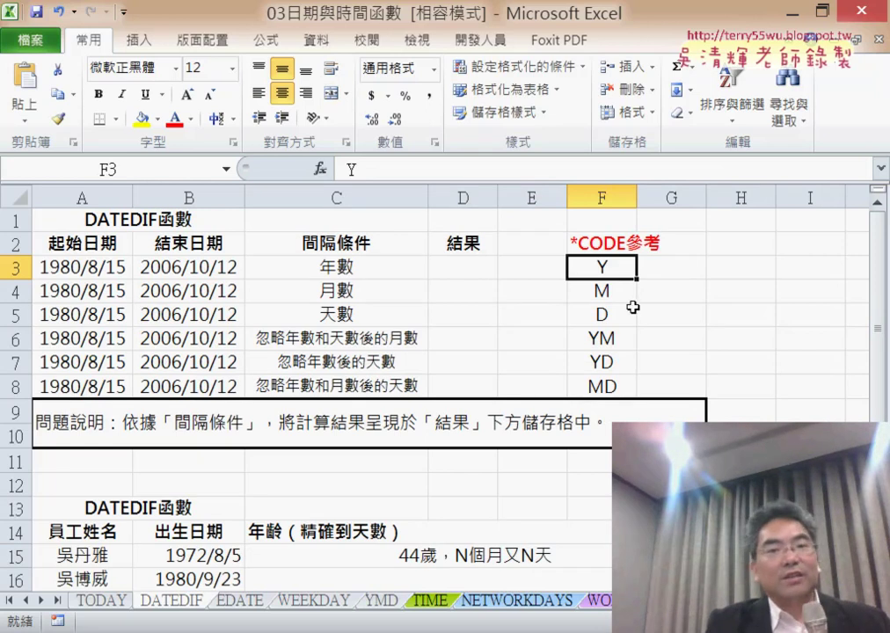
left_click(615, 340)
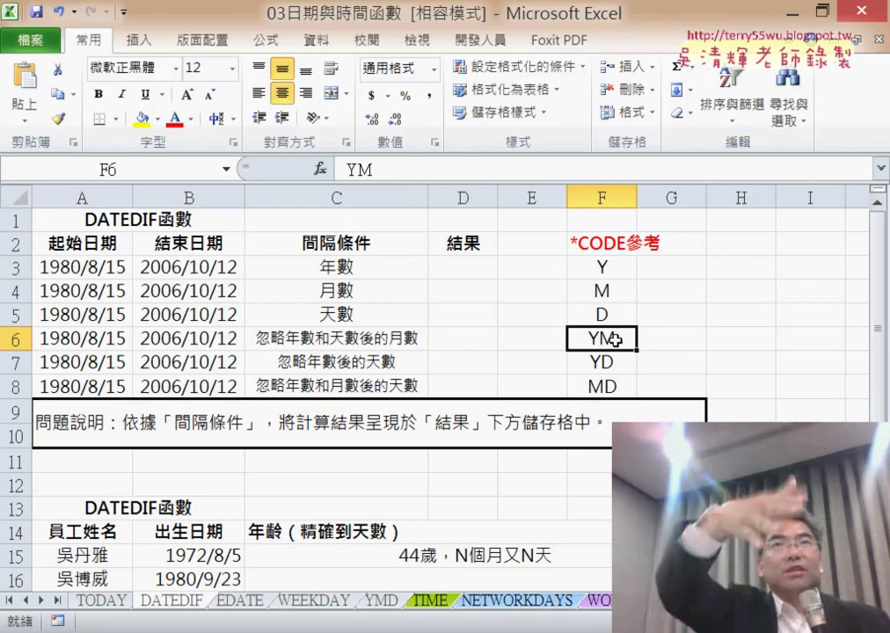
left_click(611, 386)
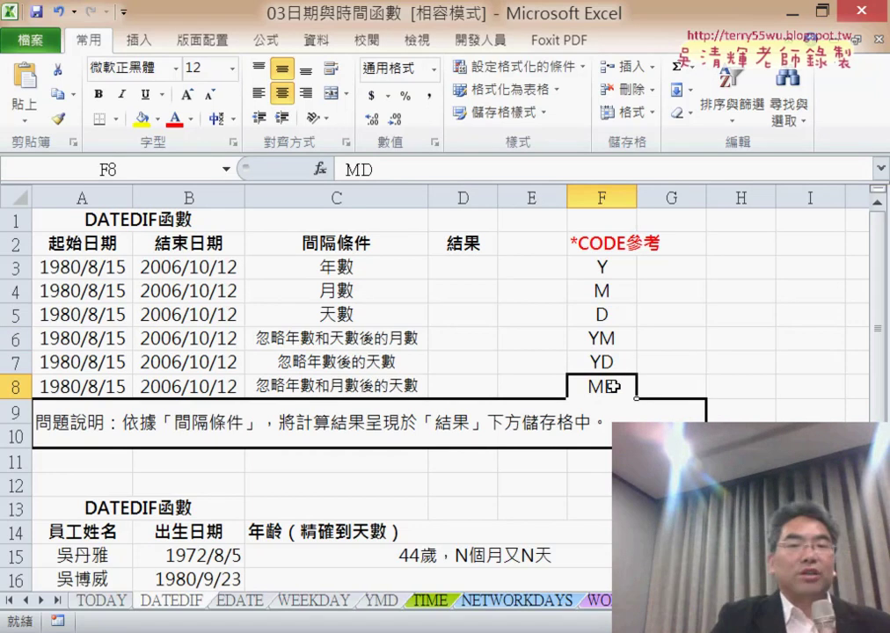
scroll(611, 387, "down", 1)
scroll(615, 400, "down", 3)
scroll(563, 347, "up", 1)
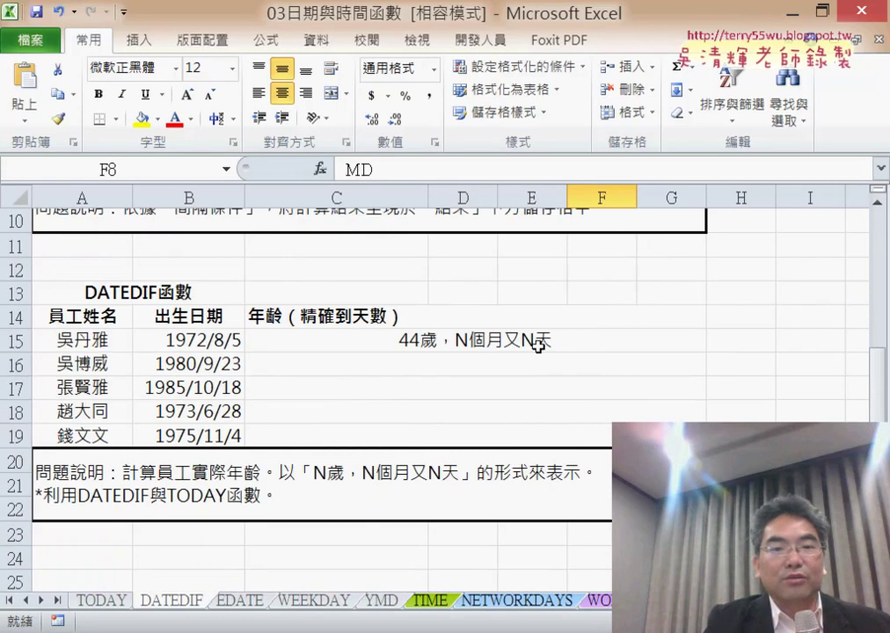
left_click(534, 350)
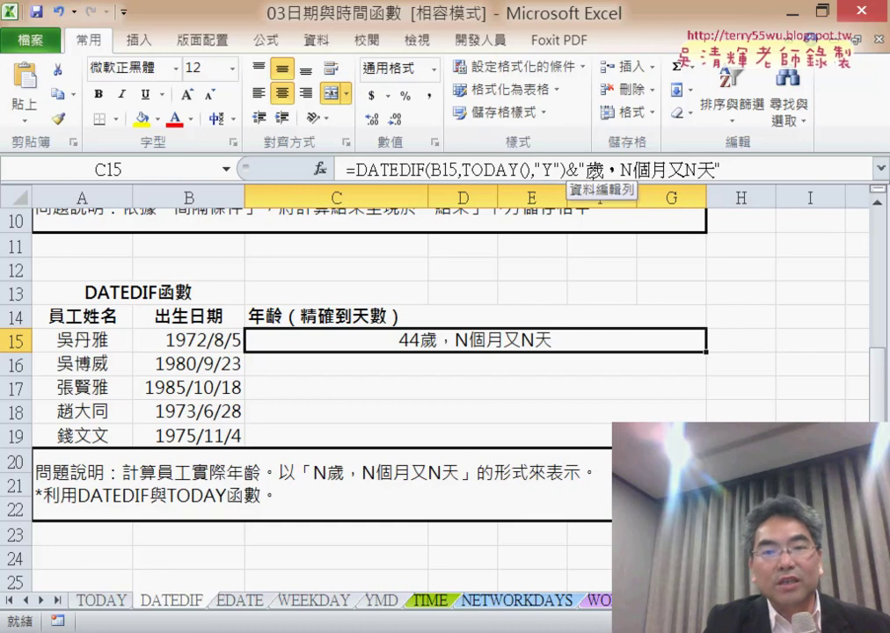
Step: Replace the month placeholder N after 歲， in C15's formula with a pair of double quotes
left_click_drag(565, 169, 357, 169)
key("ctrl+c")
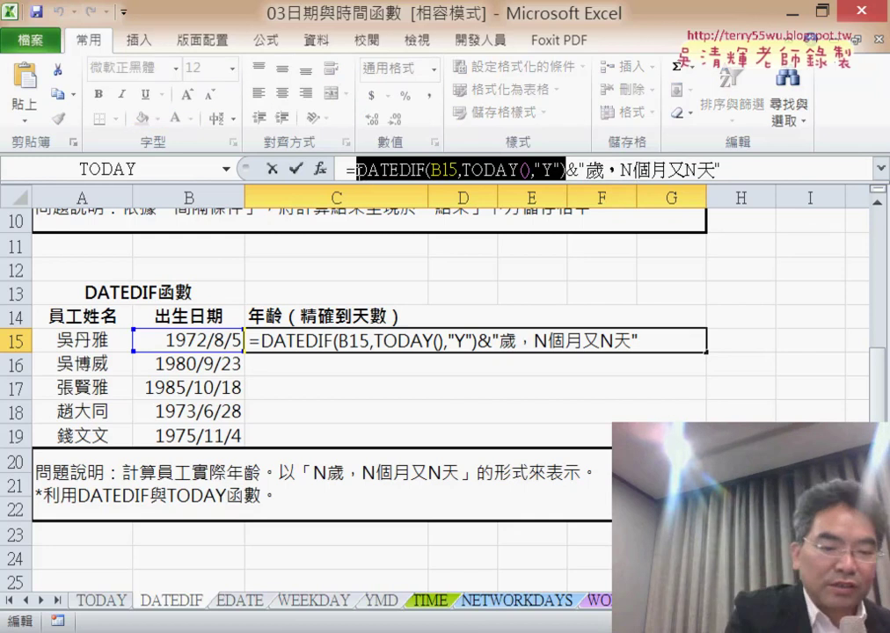
left_click(621, 169)
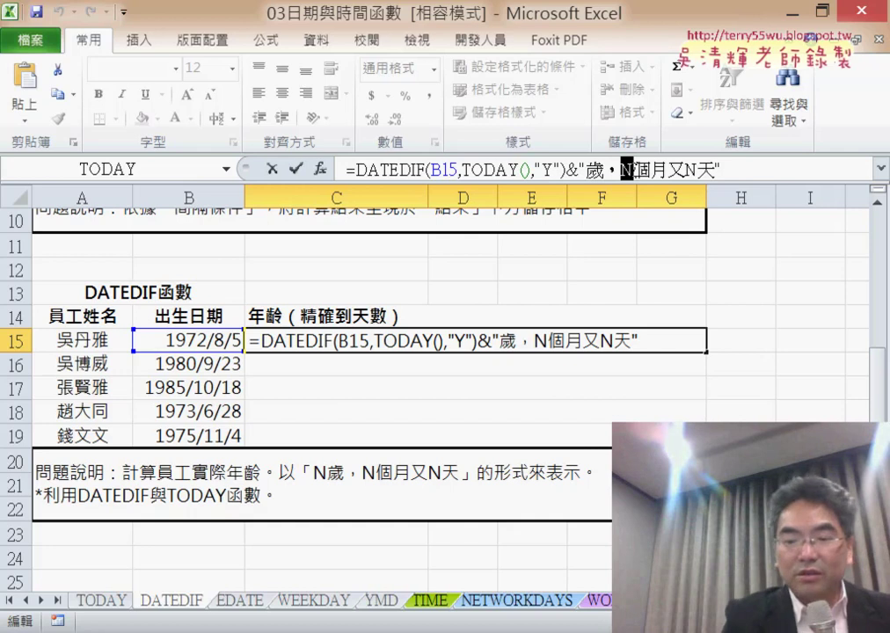
type("\"\"")
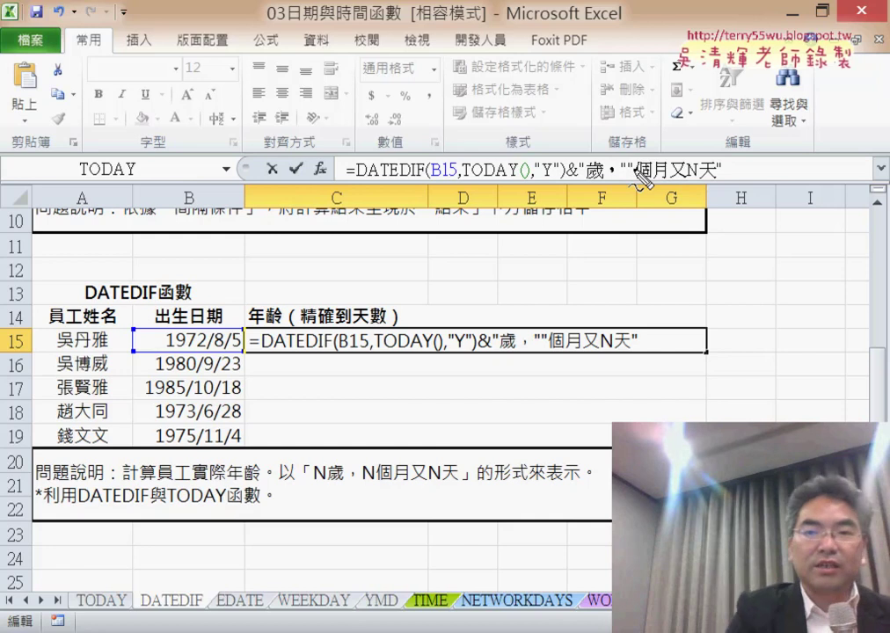
Step: Clear the pen marks and insert & between the quotes after 歲， in C15's formula
mouse_move(484, 132)
left_mouse_down()
mouse_move(624, 91)
mouse_move(545, 113)
mouse_move(541, 163)
left_mouse_up()
left_click_drag(515, 92, 608, 84)
left_click_drag(482, 48, 506, 154)
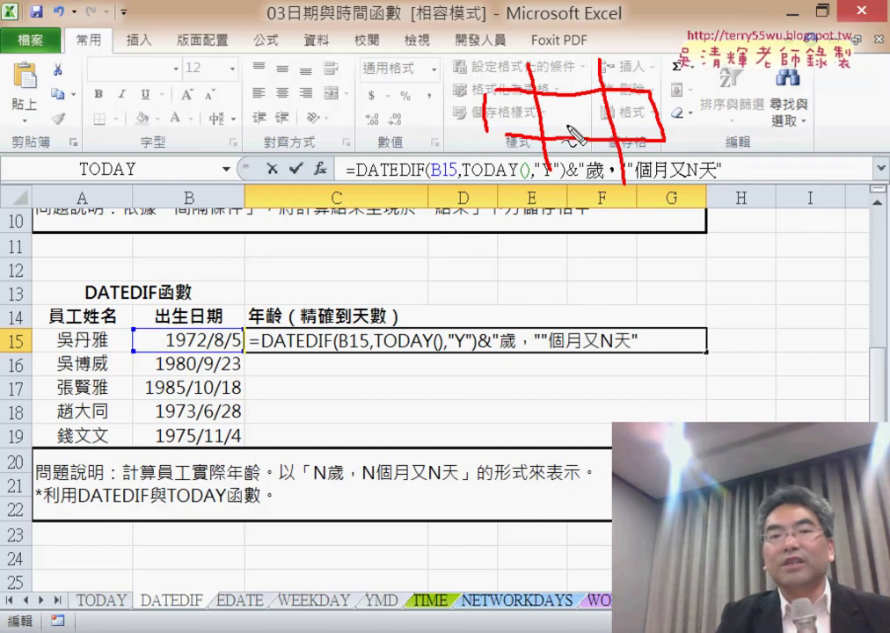
mouse_move(564, 99)
left_mouse_down()
mouse_move(557, 135)
mouse_move(591, 113)
mouse_move(576, 128)
left_mouse_up()
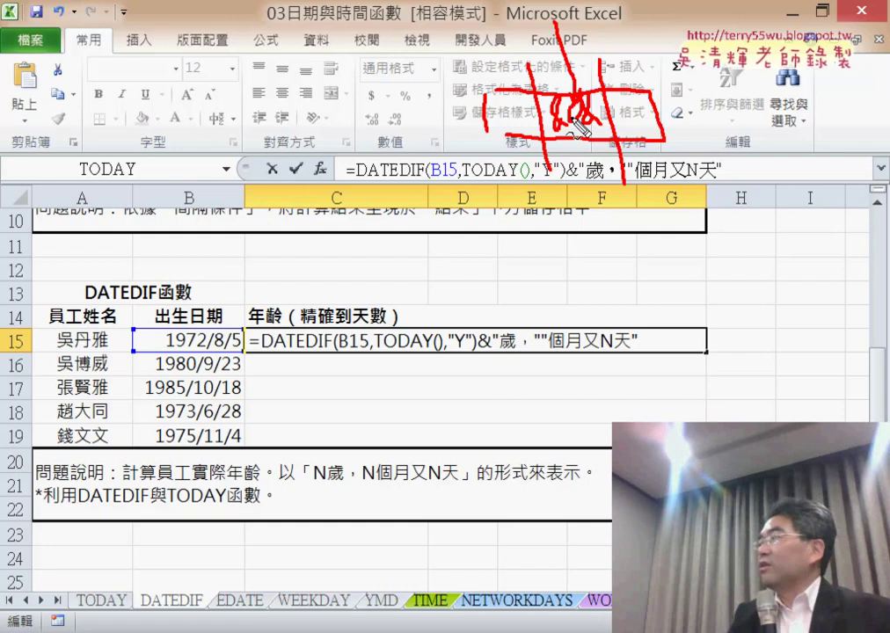
key("Escape")
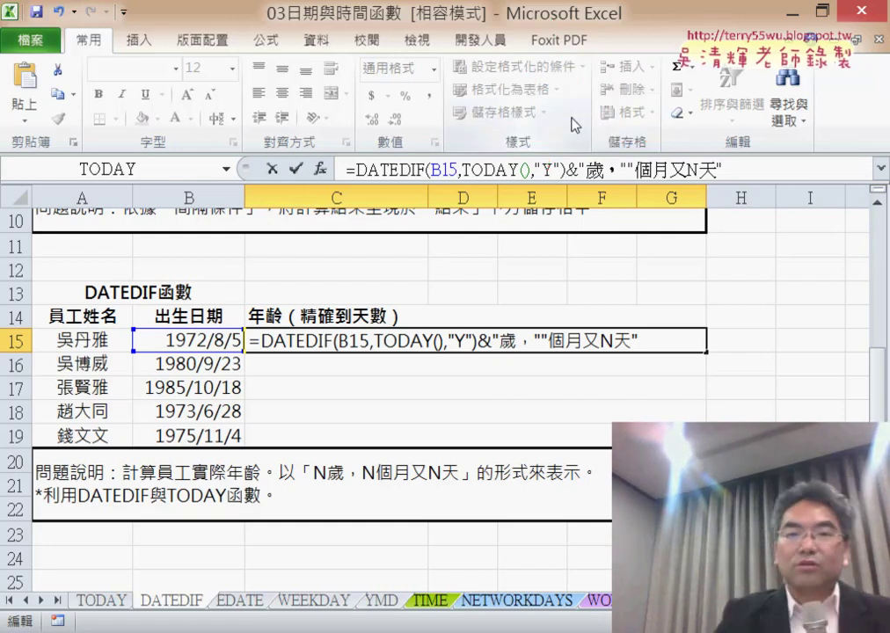
type("&")
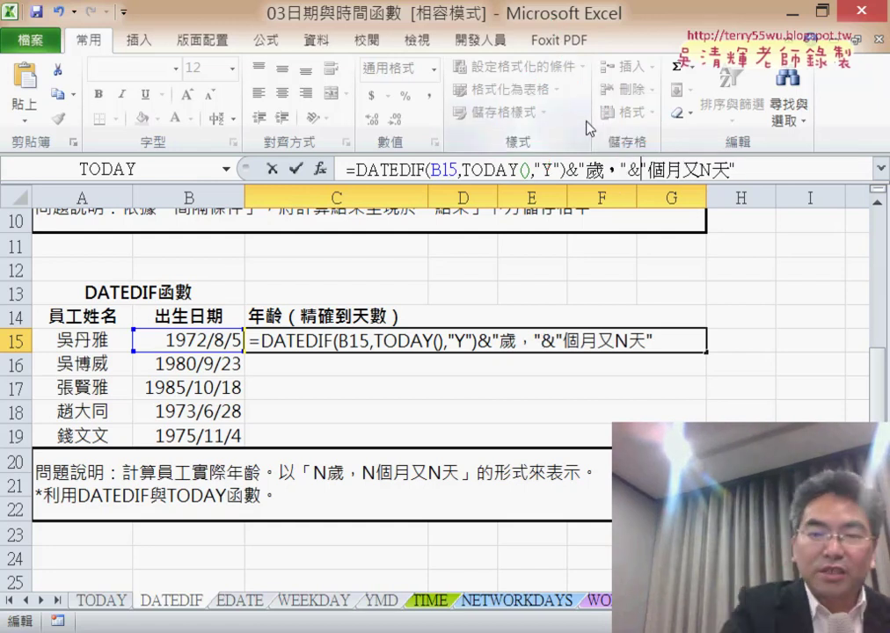
type("&")
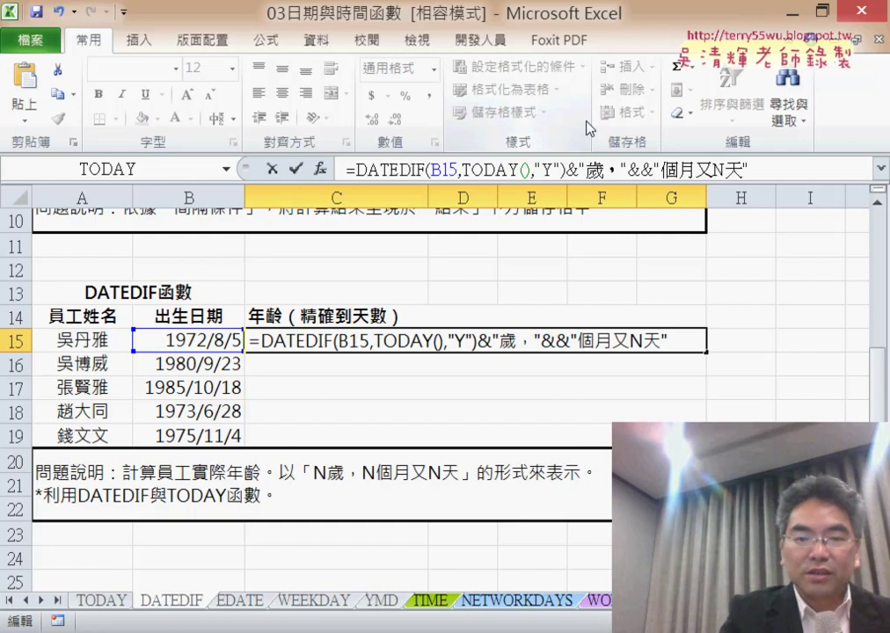
Step: Paste a second DATEDIF(B15,TODAY(),"Y"), change its unit to "YM", showing 44歲，8個月又N天
key("ctrl+v")
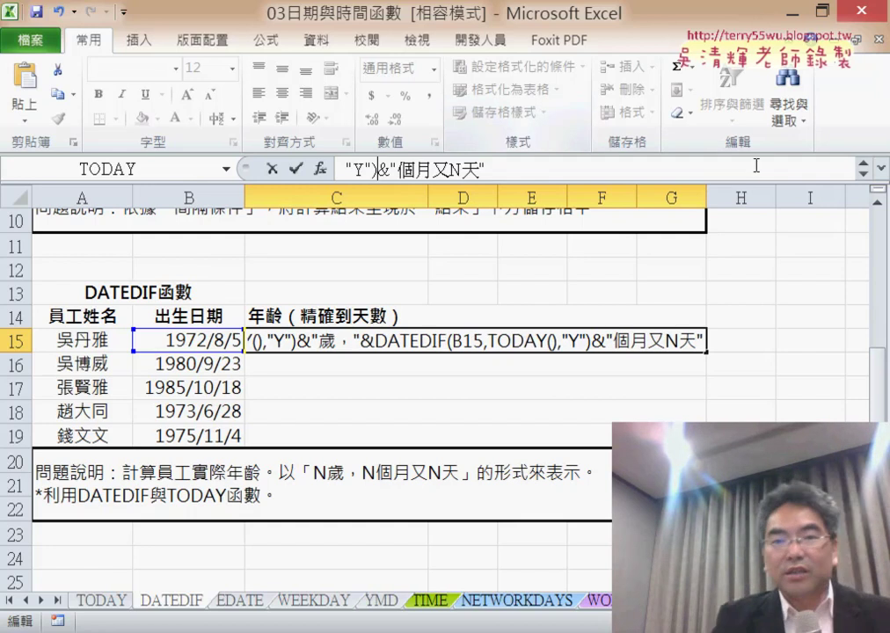
left_click(881, 172)
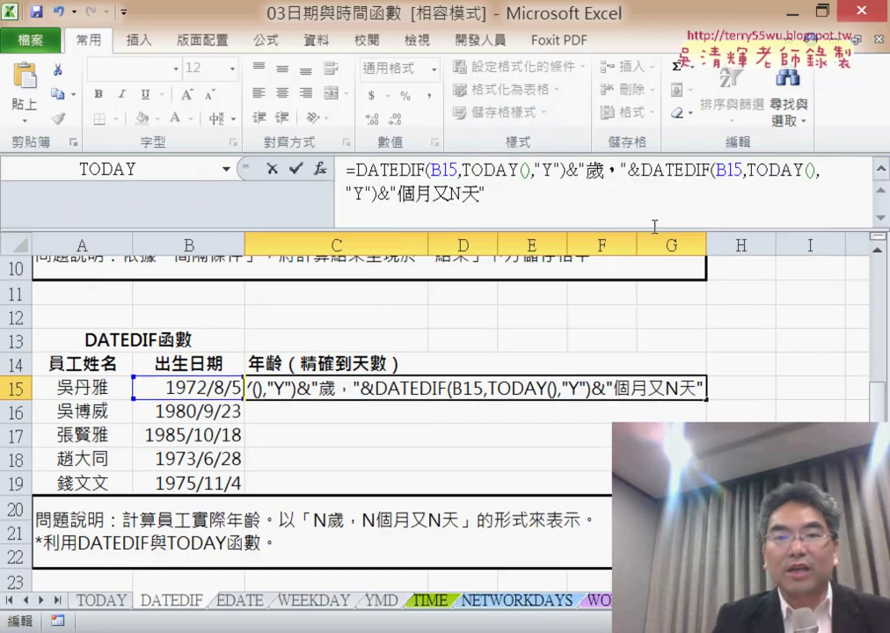
left_click(364, 198)
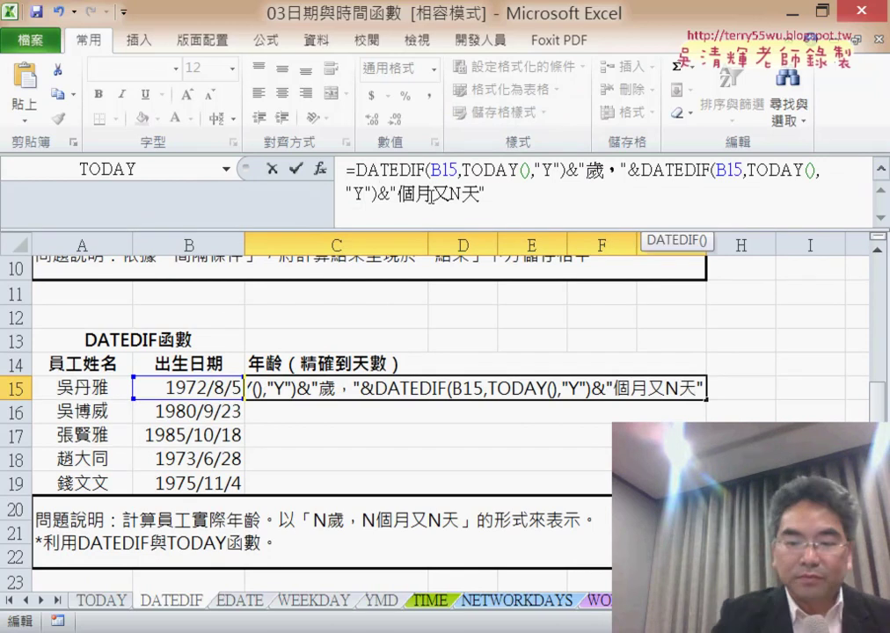
type("M")
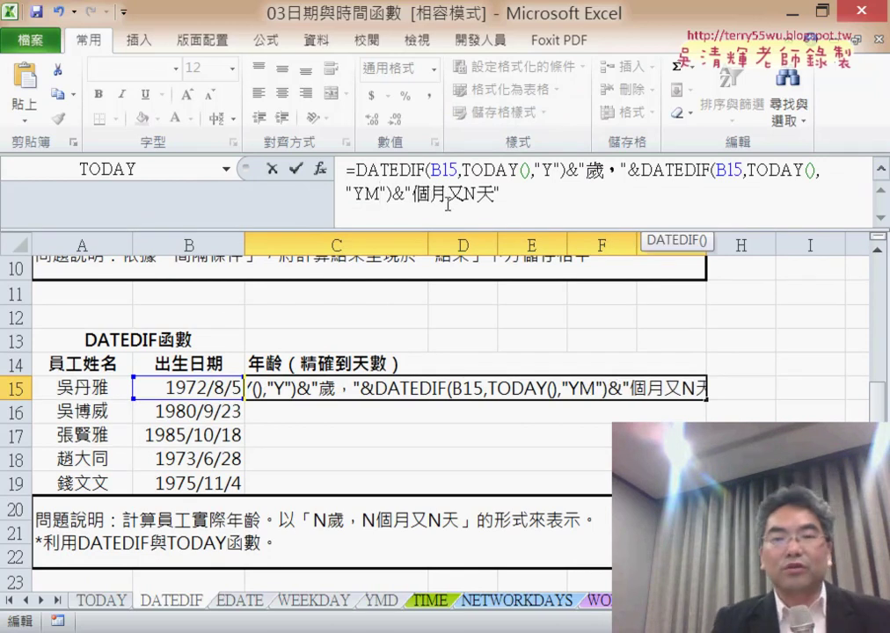
left_click(295, 168)
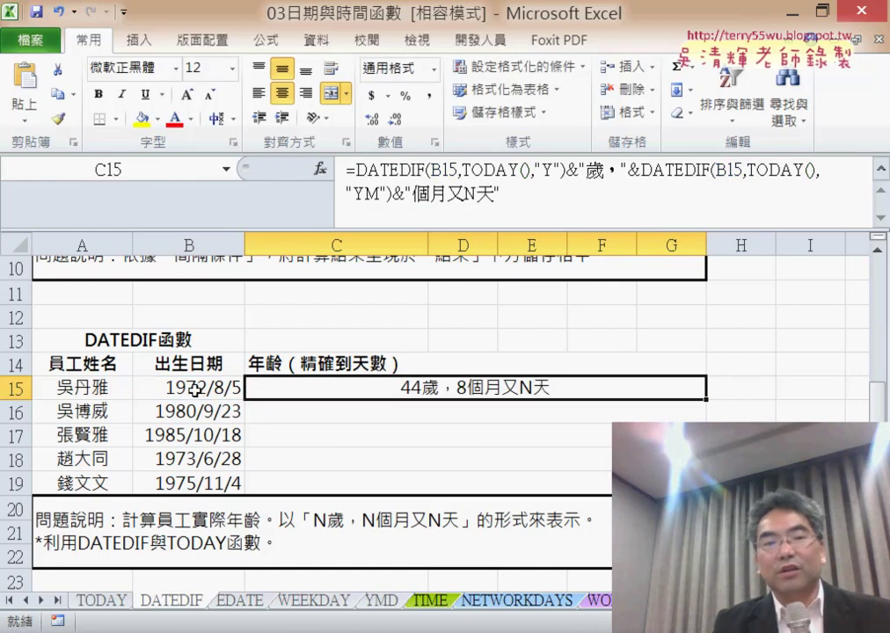
left_click(466, 182)
Step: Replace the day placeholder in C15 with DATEDIF(B15,TODAY(),"MD") and commit, showing 44歲，8個月又22天
left_click_drag(464, 195, 475, 194)
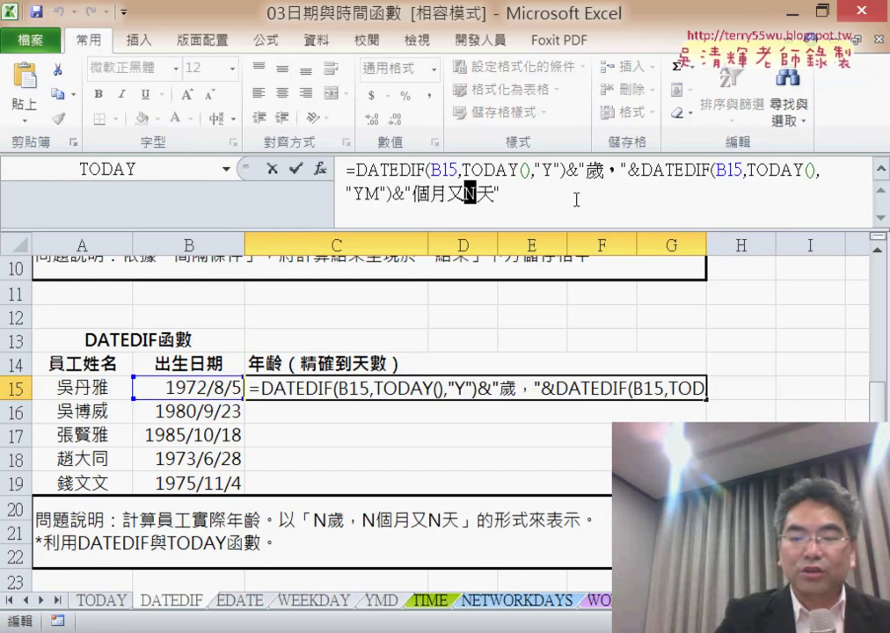
type("\"個月又\"")
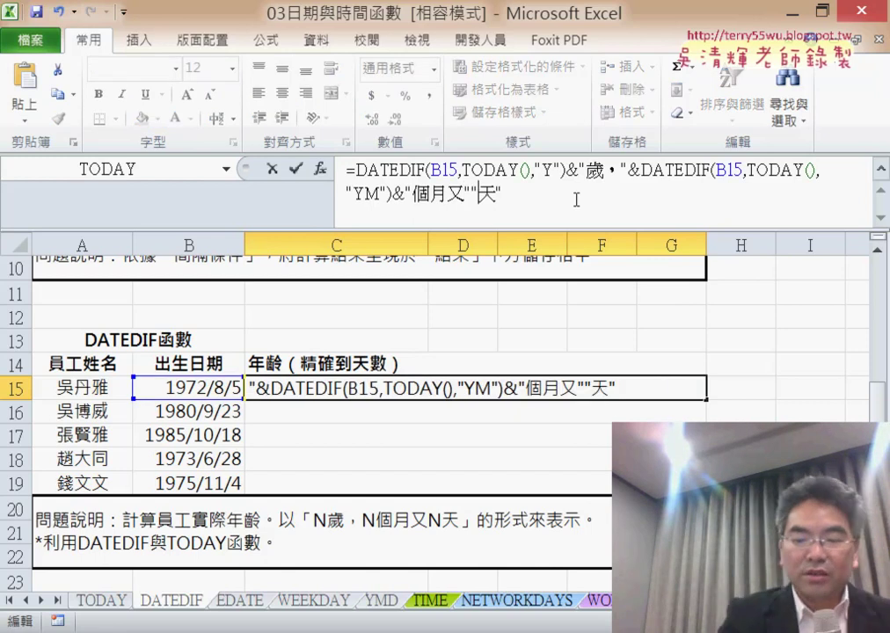
type("&")
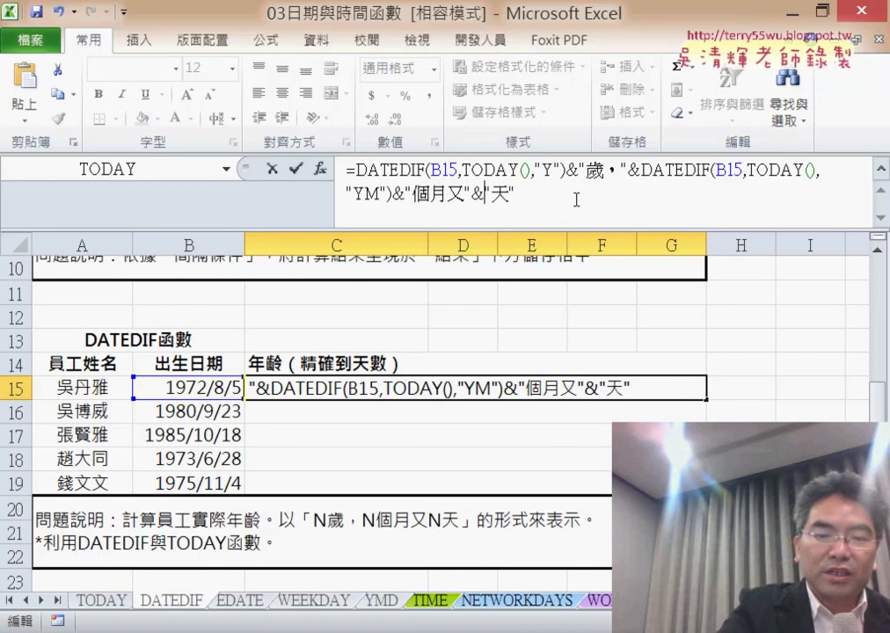
type("&")
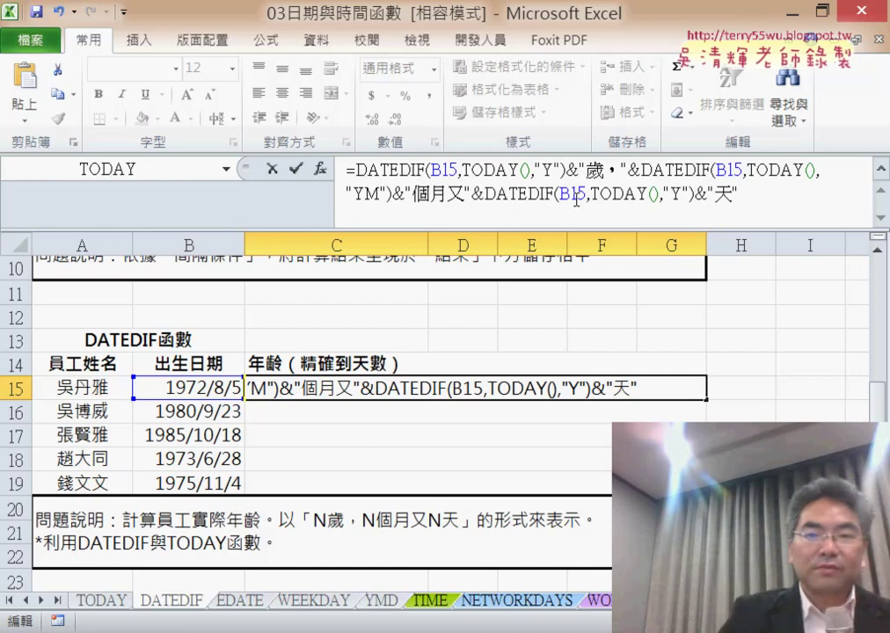
double_click(677, 194)
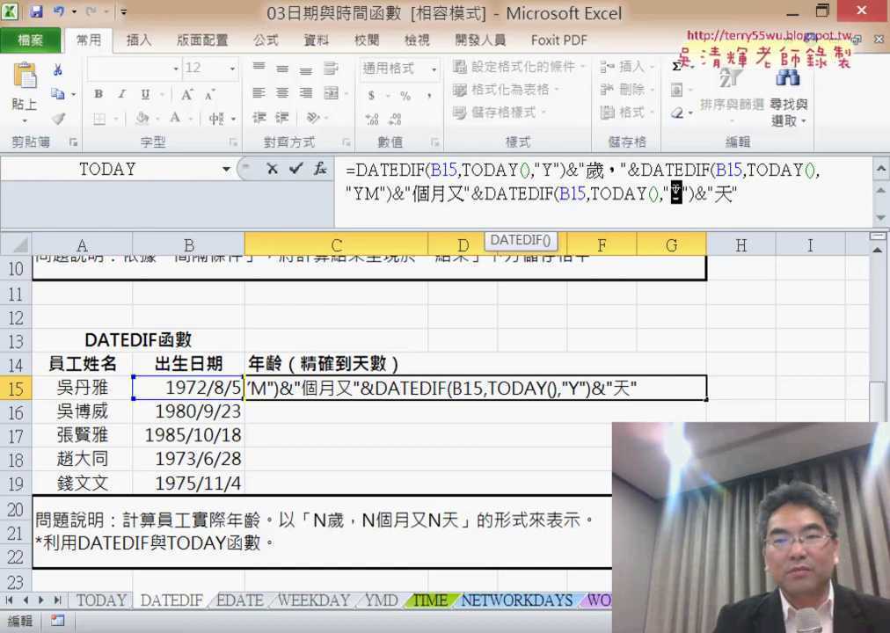
type("M")
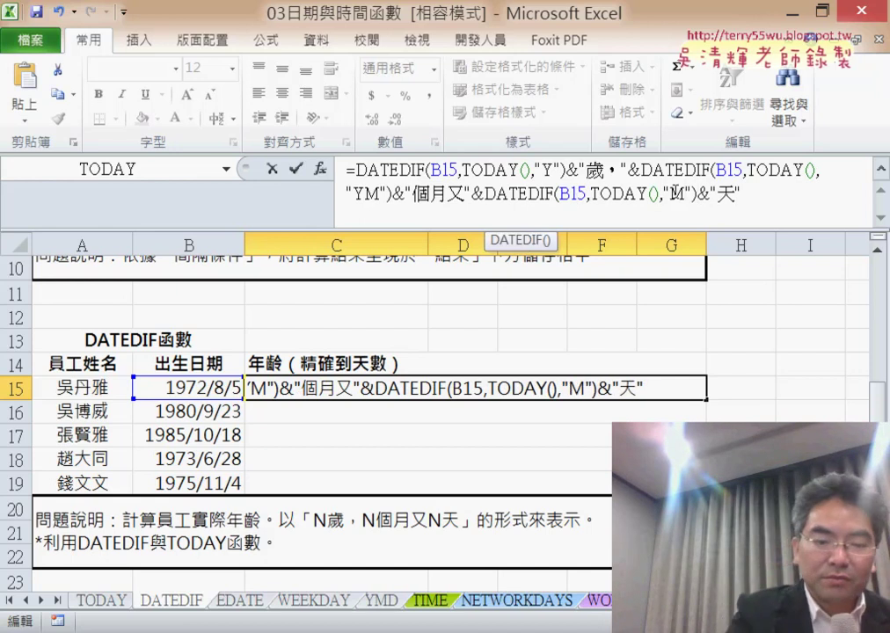
type("D")
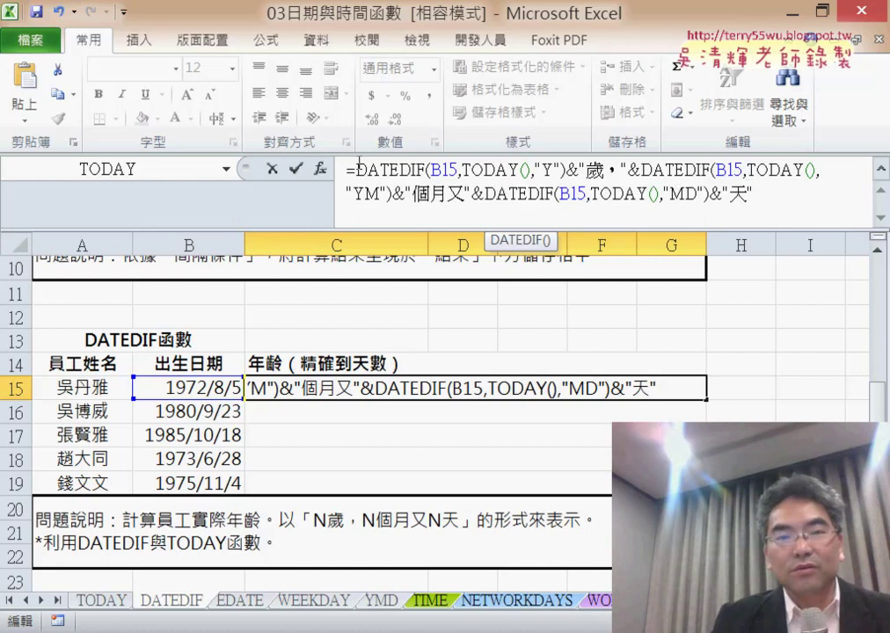
left_click(296, 168)
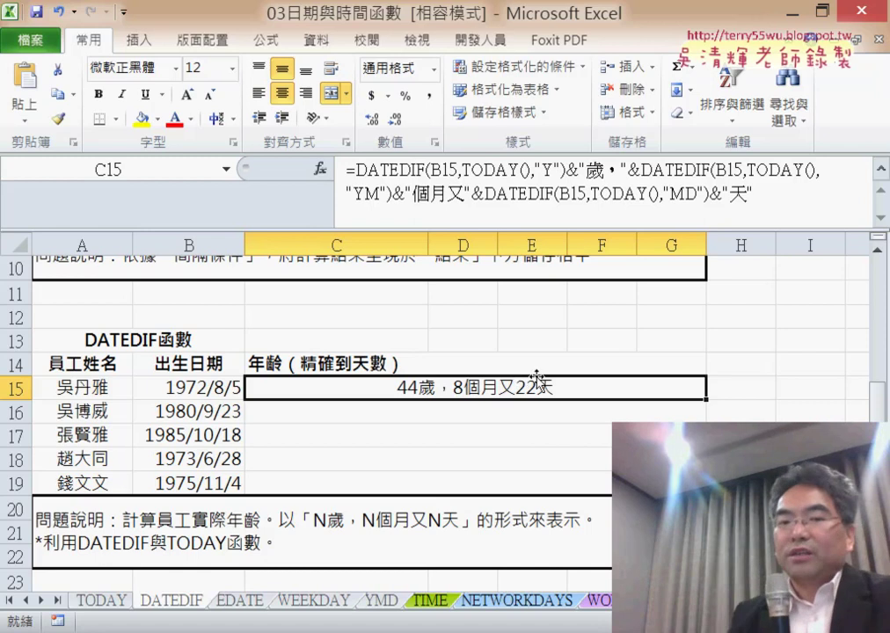
Step: Fill C15's age formula down through C19 for the remaining employees
left_click_drag(705, 400, 695, 484)
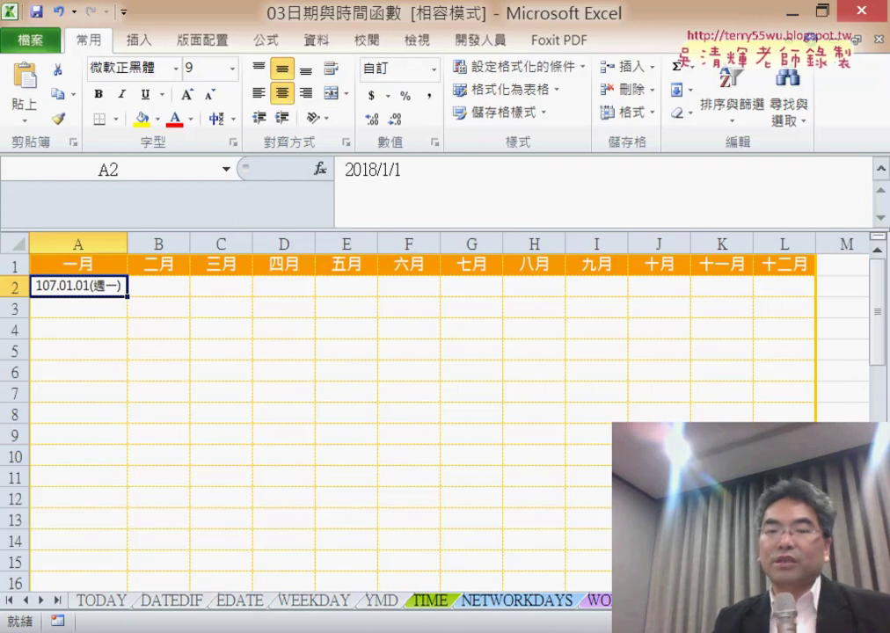
left_click(164, 286)
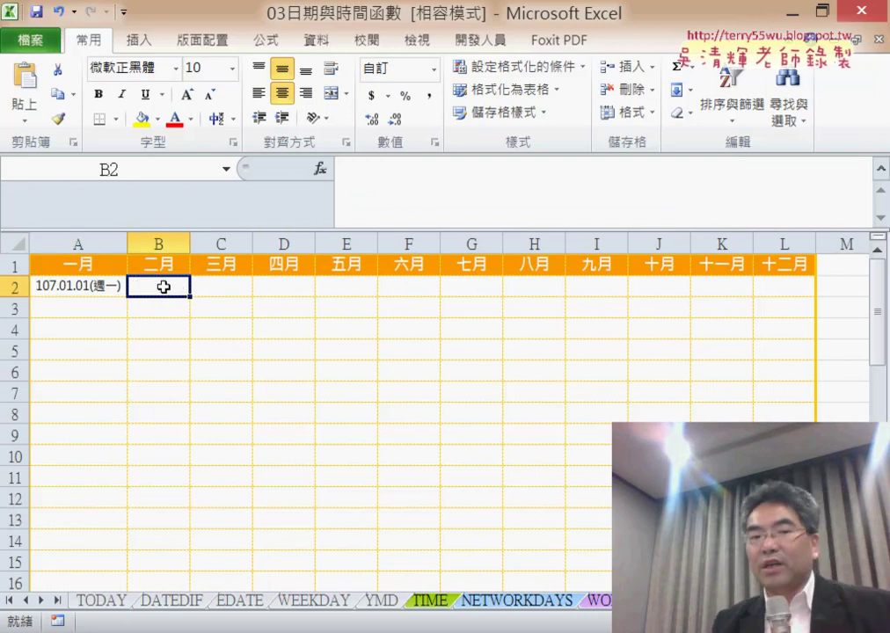
left_click_drag(164, 287, 781, 294)
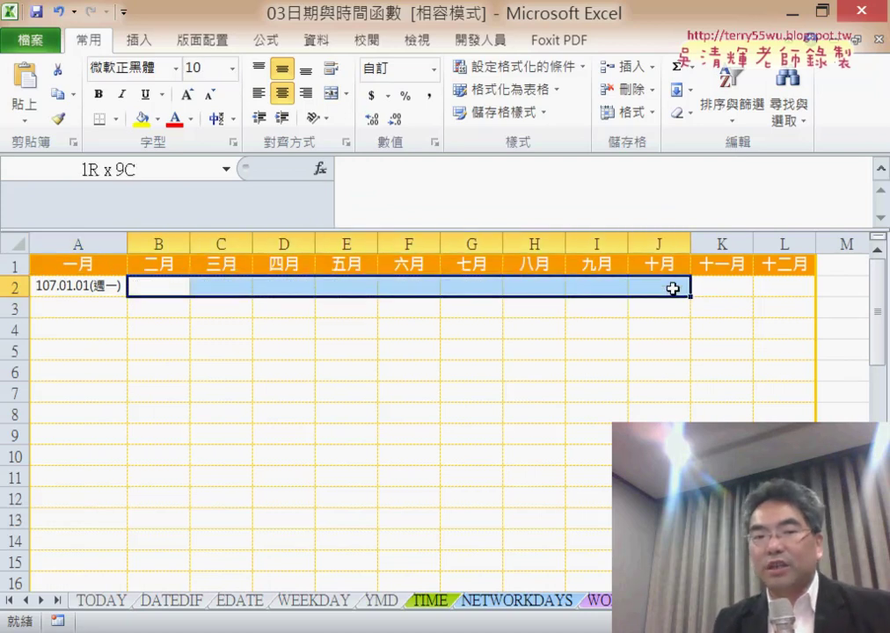
left_click(82, 308)
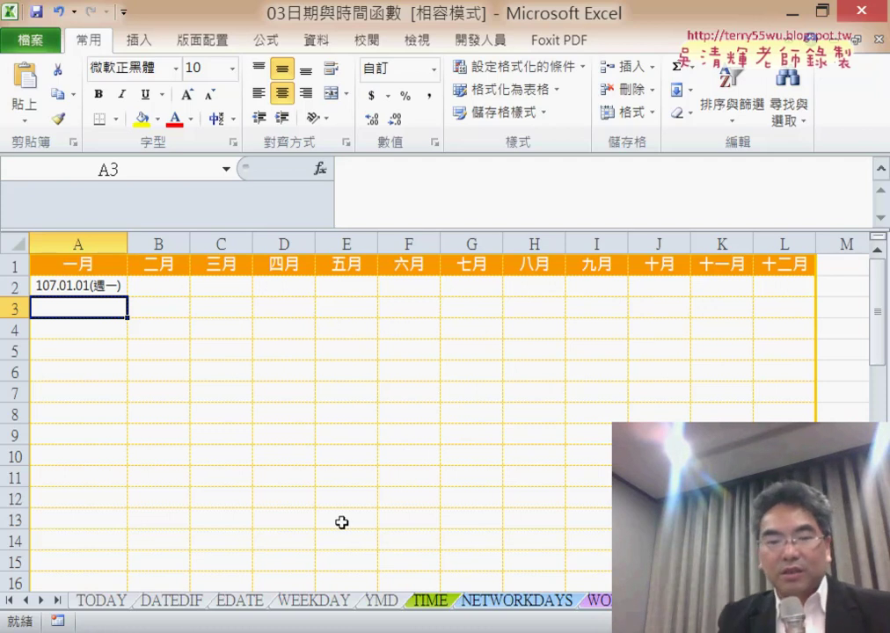
left_click(186, 600)
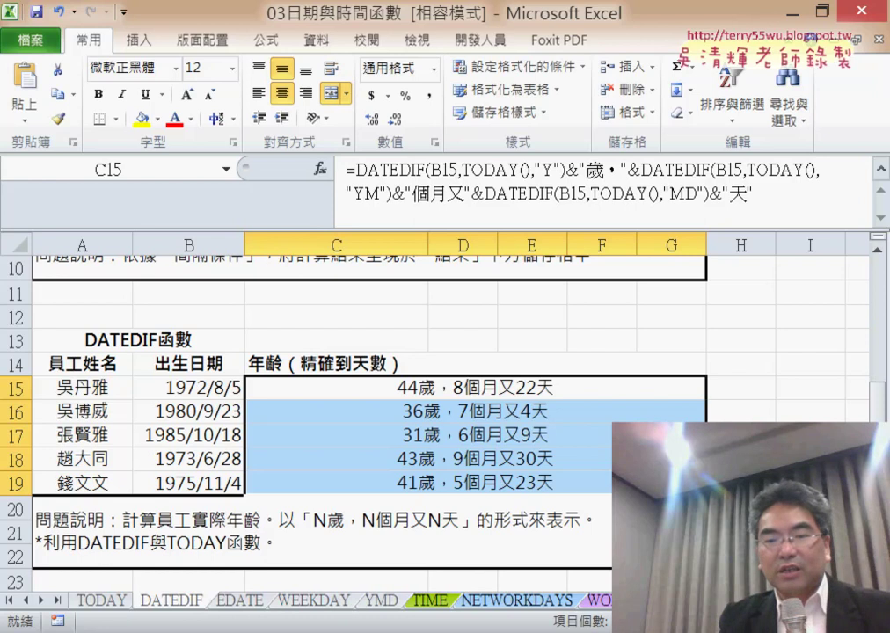